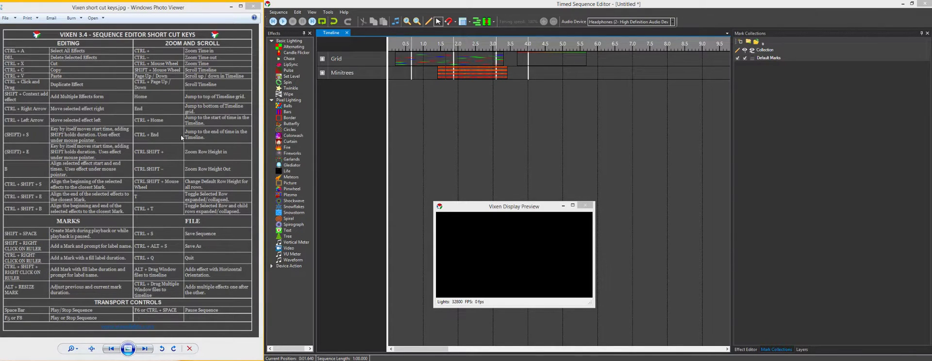
Open the online sequencer documentation in the browser and go to the Editor Shortcut keys page.
click(345, 12)
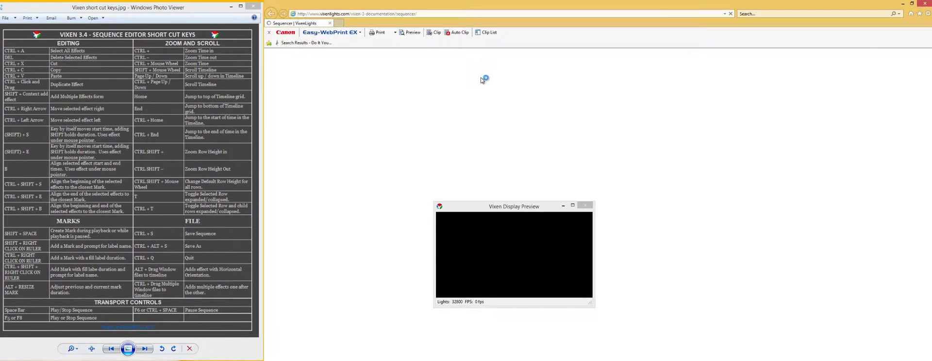
drag(510, 209, 338, 164)
click(554, 315)
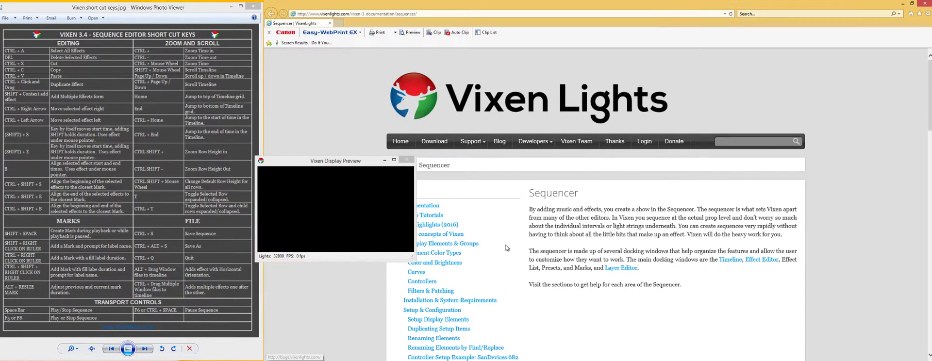
scroll(493, 225, down, 5)
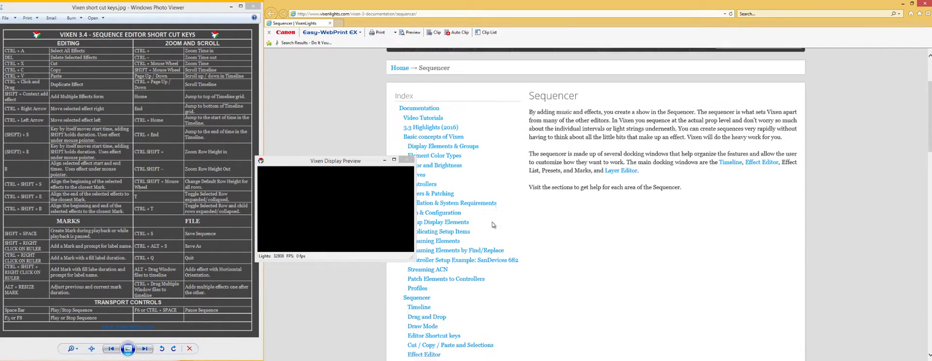
drag(347, 162, 299, 161)
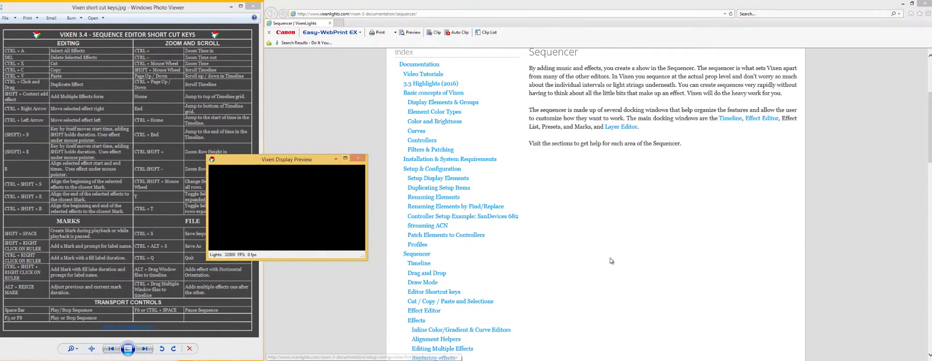
click(495, 248)
scroll(436, 228, down, 3)
click(420, 198)
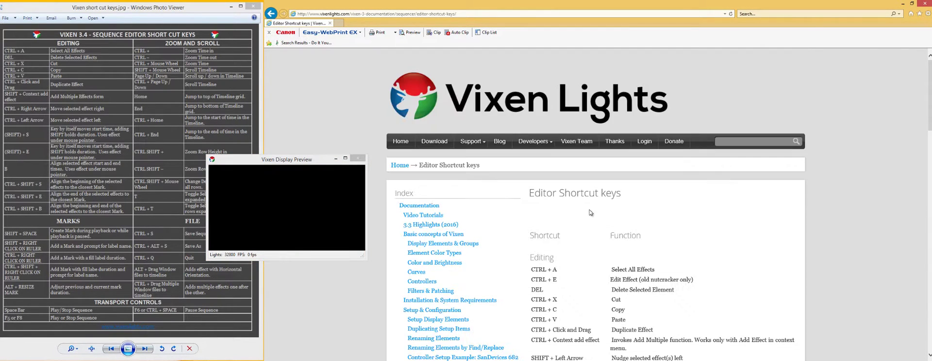
Examine the shortcut listings, the downloadable Shortcut Key card and the options available for saving its picture.
scroll(621, 219, down, 4)
scroll(626, 227, down, 15)
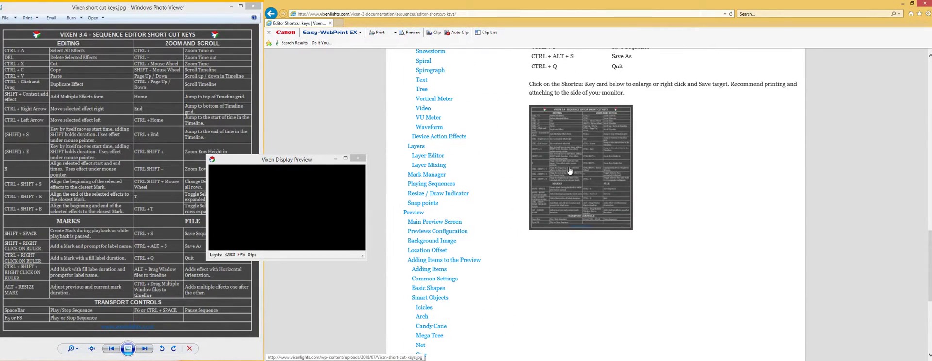
right_click(567, 165)
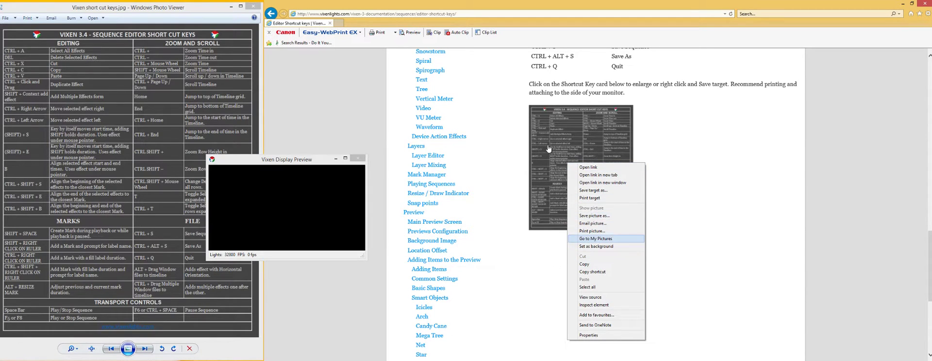
click(653, 147)
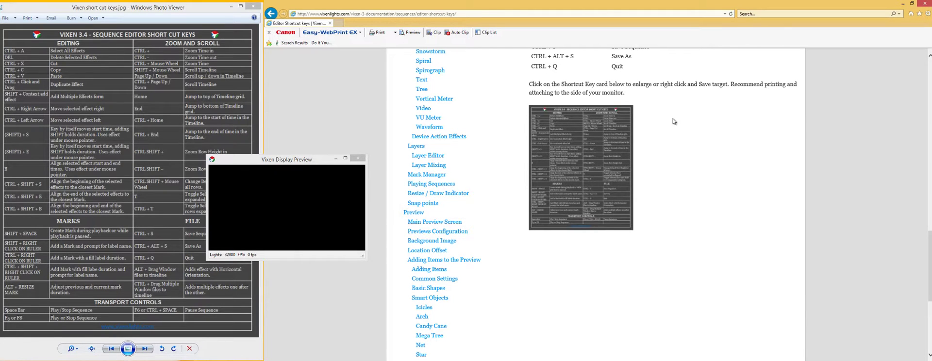
scroll(672, 88, up, 5)
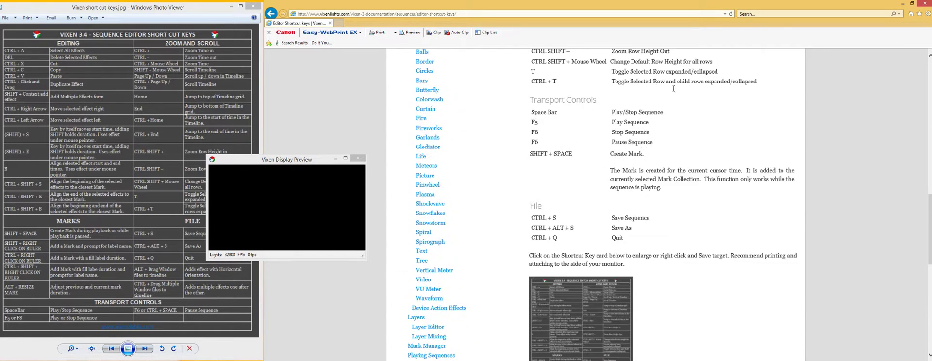
scroll(652, 132, up, 1)
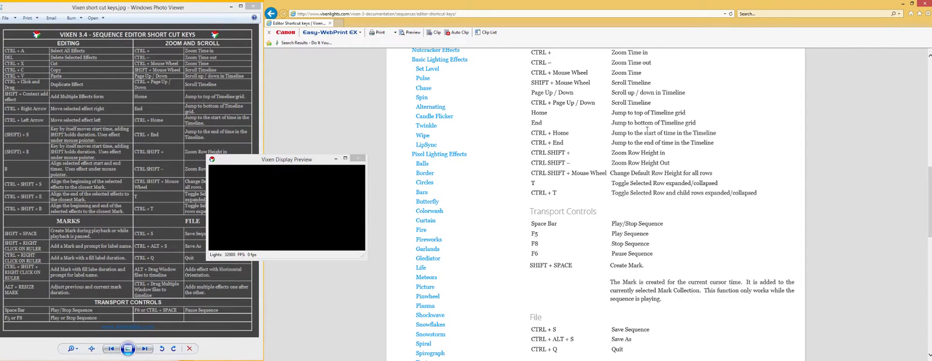
Move the Vixen Display Preview window off the shortcut chart and close the documentation browser to return to the sequence editor.
drag(279, 161, 490, 160)
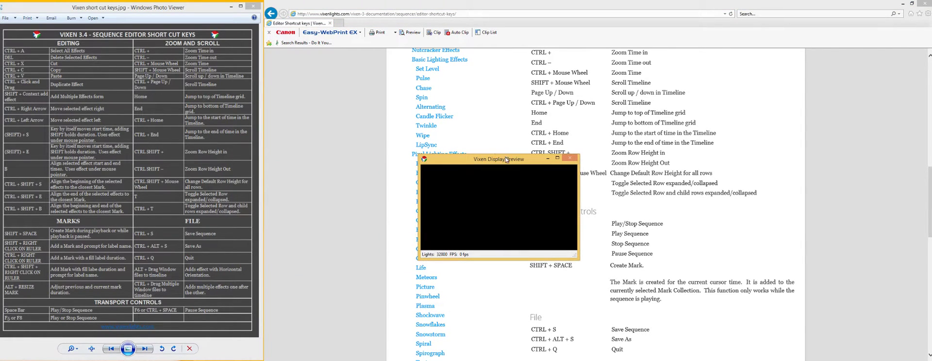
drag(495, 160, 485, 171)
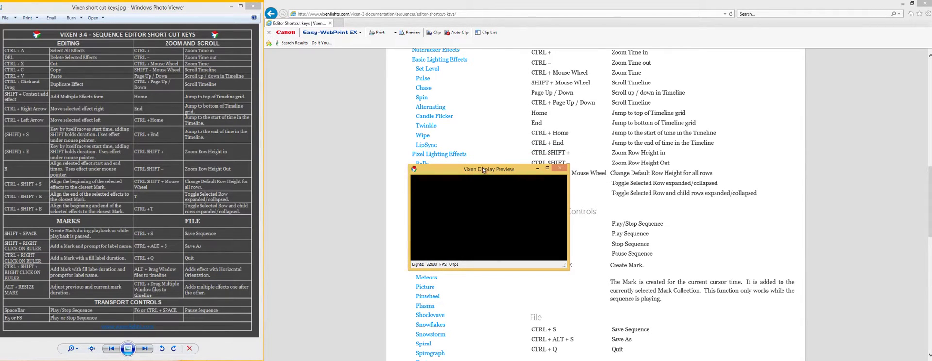
click(924, 4)
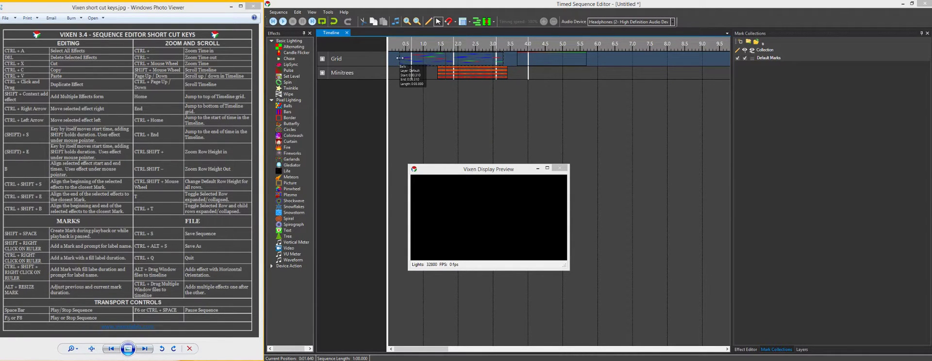
Try aligning the start and end of the Grid row's Balls effect with nearby marks, and undo both alignments.
drag(400, 58, 401, 58)
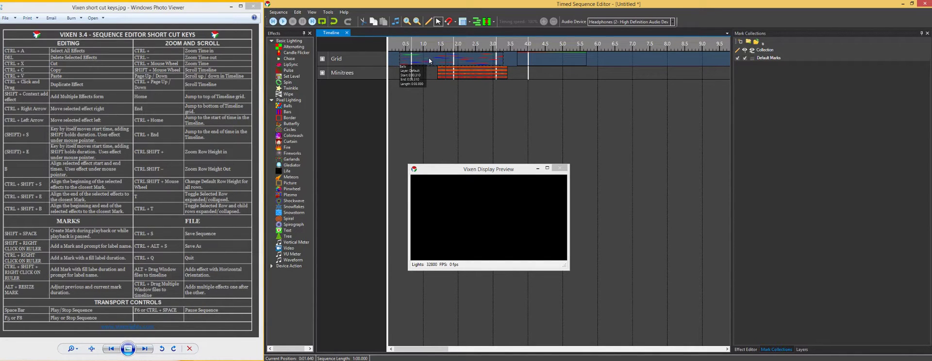
key(s)
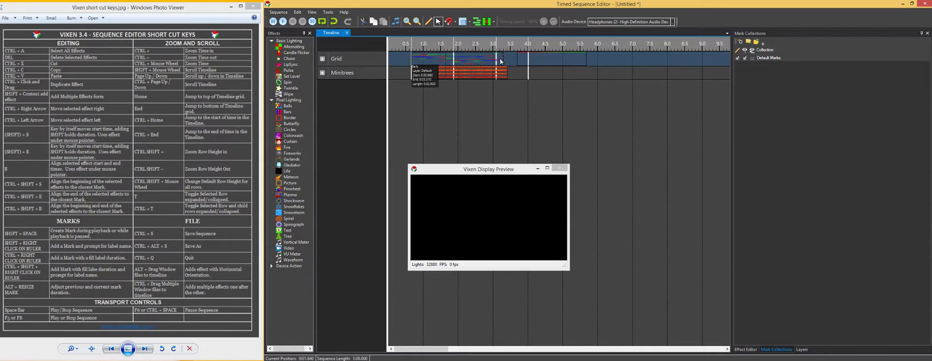
key(e)
key(ctrl+z)
key(ctrl+z)
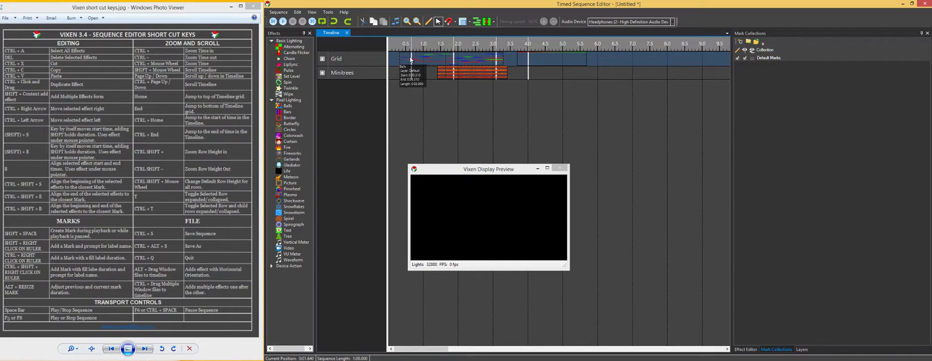
Align the Balls effect's start with the first mark and its end with the third mark.
key(s)
key(e)
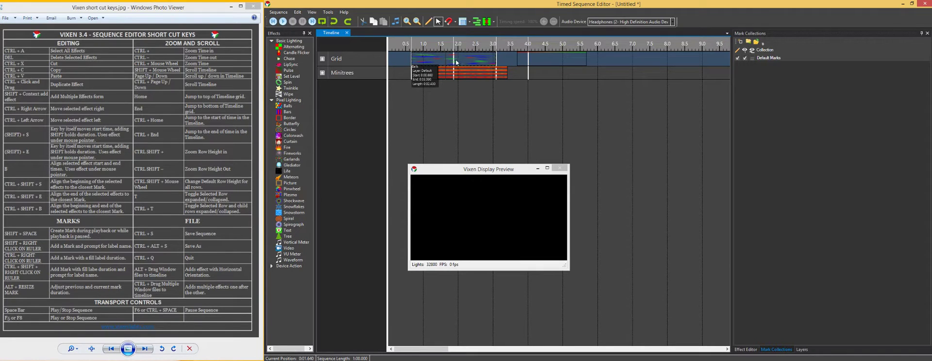
Extend the Balls effect's start to about 0.2 s and align the starts of it and the Minitrees Fire effect to their closest marks.
drag(405, 57, 390, 57)
click(465, 73)
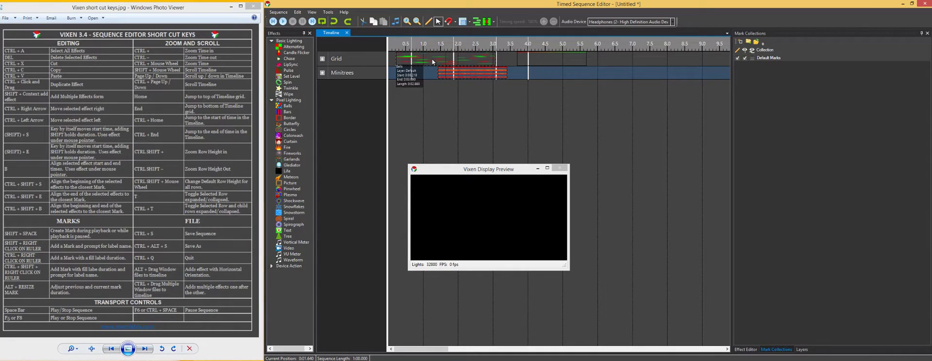
key(ctrl+shift+s)
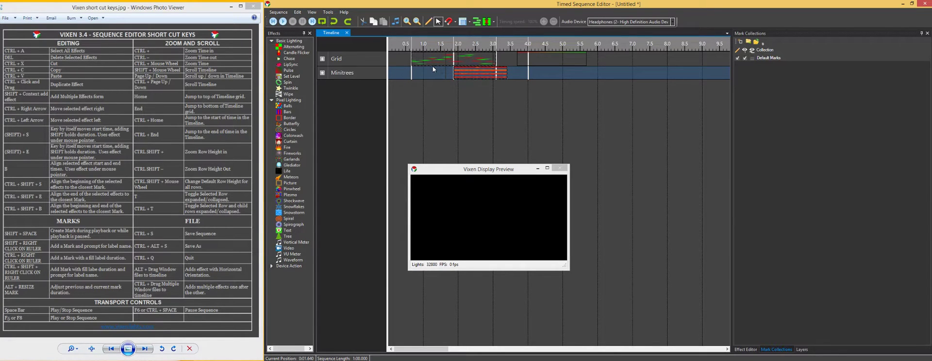
Extend both effects' starts to earlier times, try aligning the Balls start with the Fire effect's start, and undo that alignment.
drag(454, 73, 427, 74)
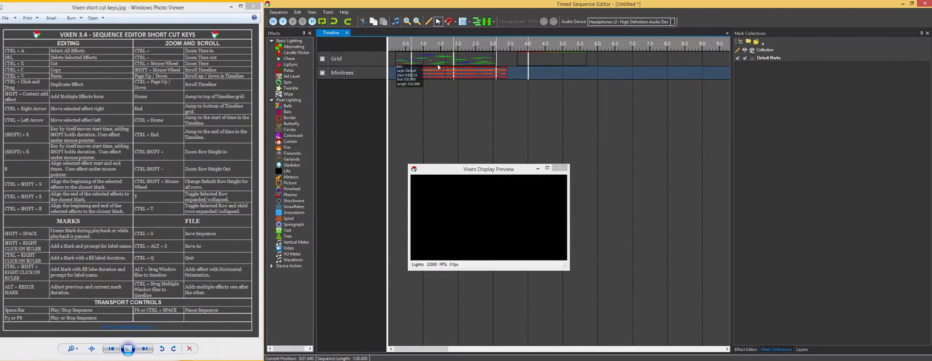
click(434, 61)
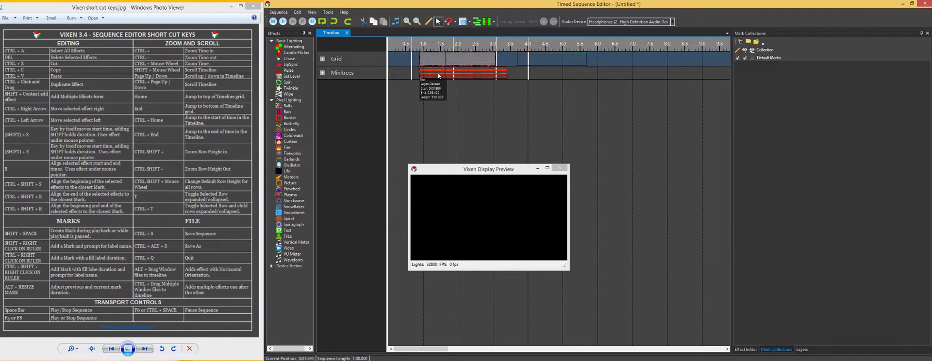
key(s)
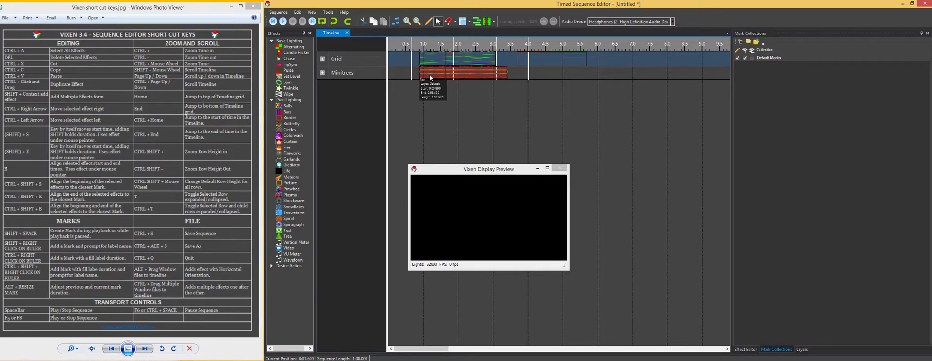
key(ctrl+z)
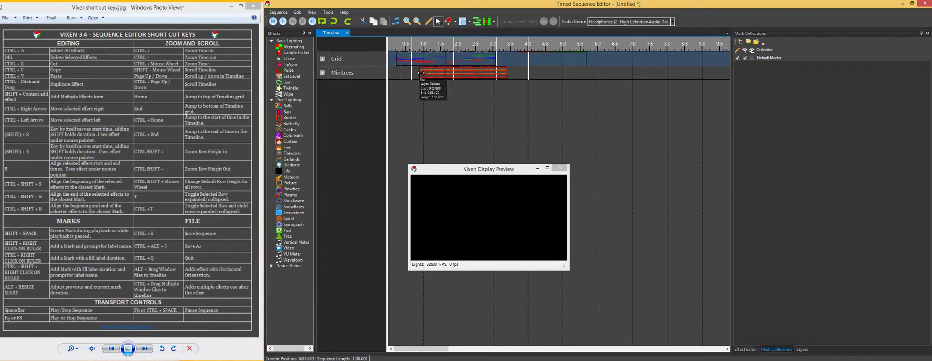
Adjust the Fire effect's start slightly and align the beginnings of the selected Balls and Fire effects to the closest mark.
drag(417, 73, 420, 73)
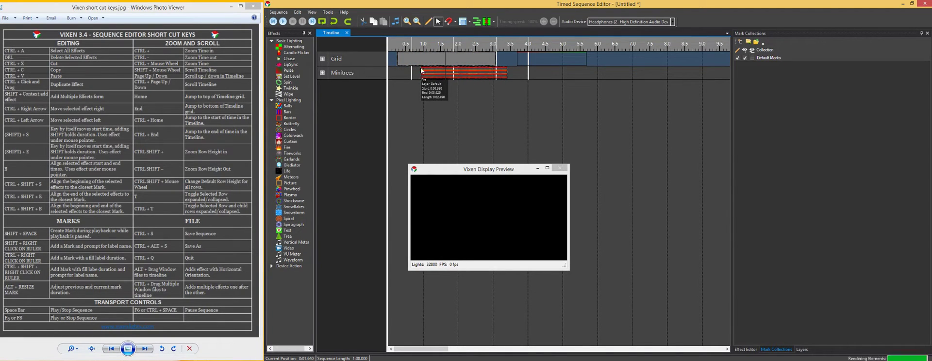
mouse_move(422, 74)
mouse_down()
mouse_move(447, 75)
mouse_move(420, 74)
mouse_move(427, 61)
mouse_move(429, 70)
mouse_up()
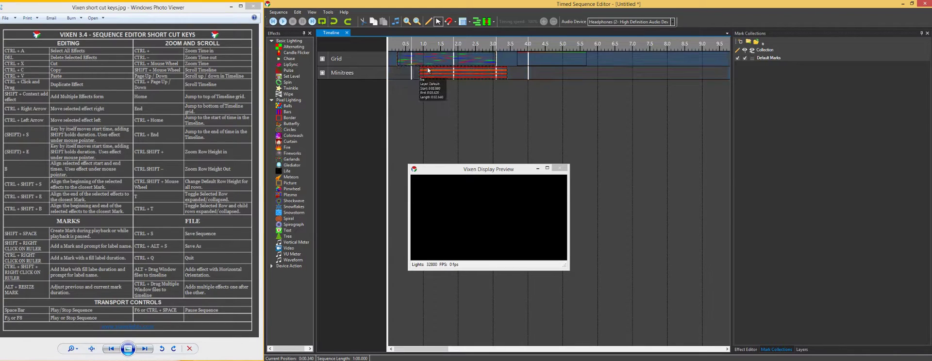
key(ctrl+shift+s)
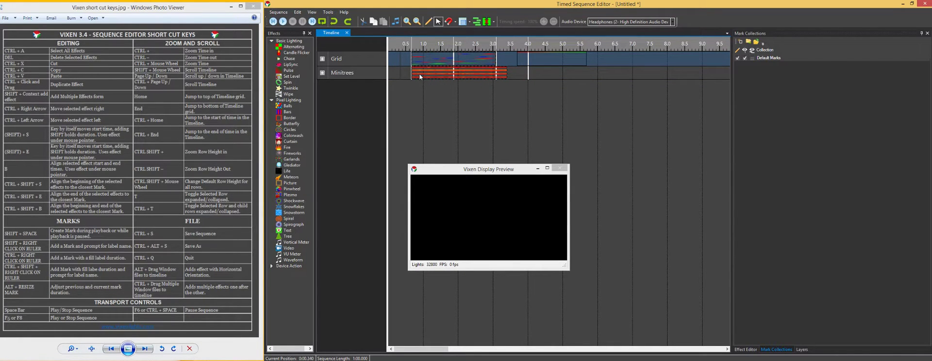
Move the Balls effect's start to about 0.3 s and the Fire effect's start to about 1.3 s, leaving only Balls selected.
mouse_move(412, 61)
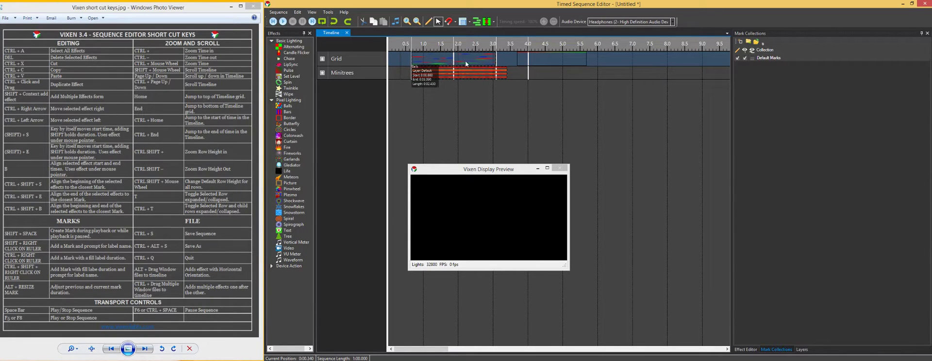
drag(413, 74, 400, 62)
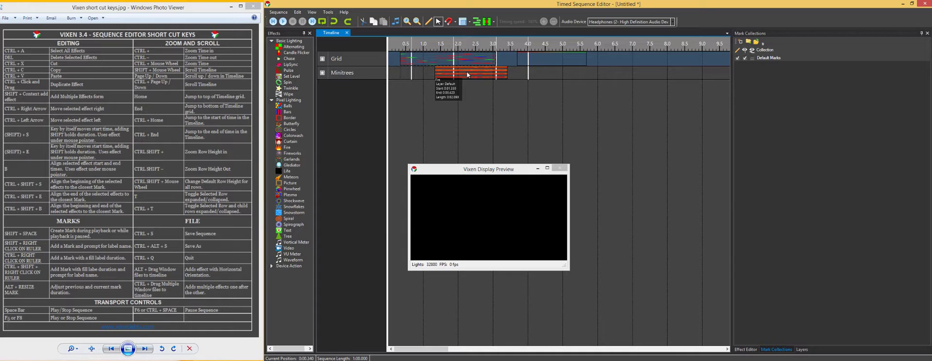
click(468, 73)
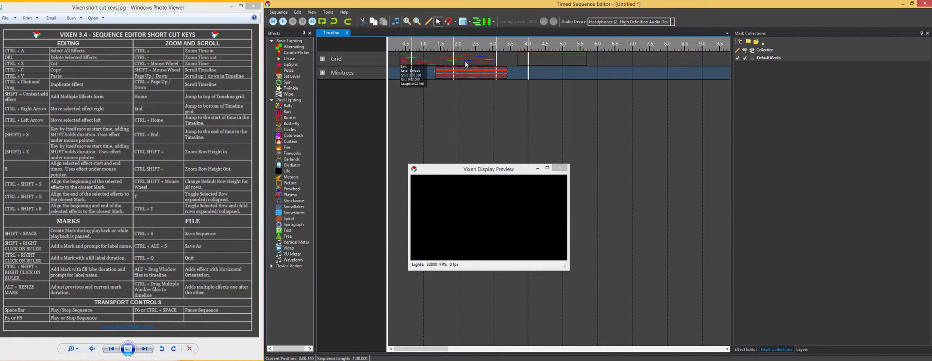
click(466, 63)
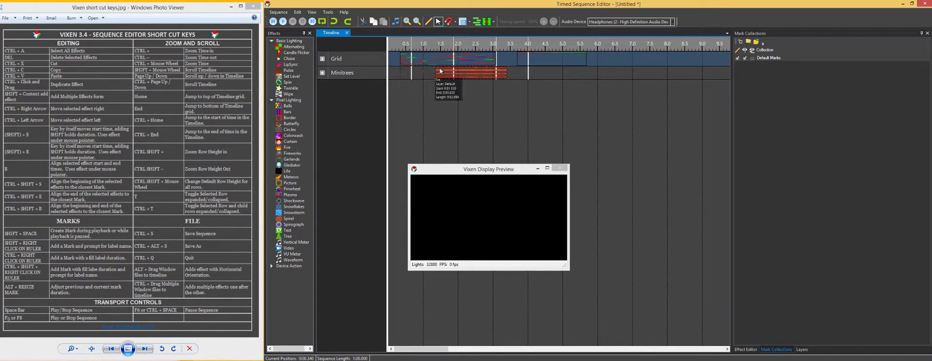
Try matching the Balls effect's start and end separately to the Fire effect's times, and undo both changes.
key(s)
key(e)
key(ctrl+z)
key(ctrl+z)
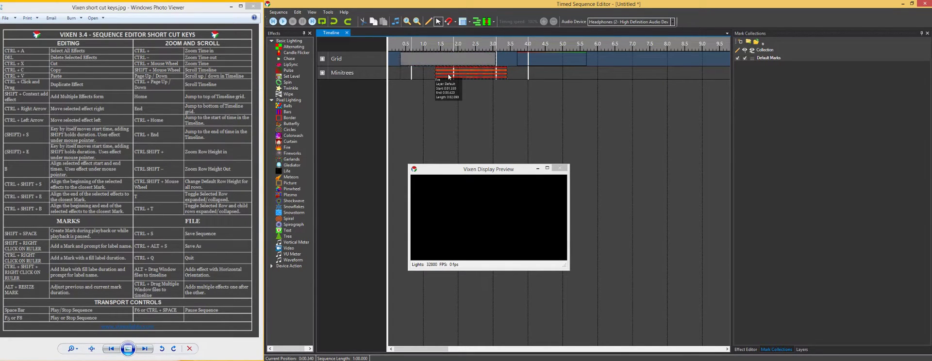
Align the Balls effect's start and end together with the Fire effect on the Minitrees row.
key(b)
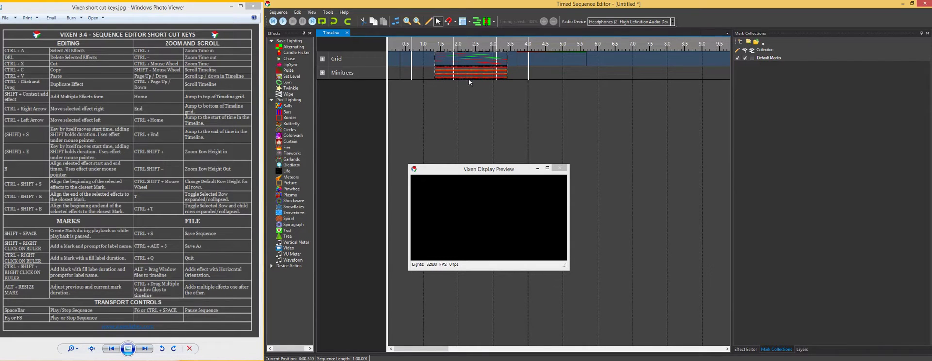
click(476, 74)
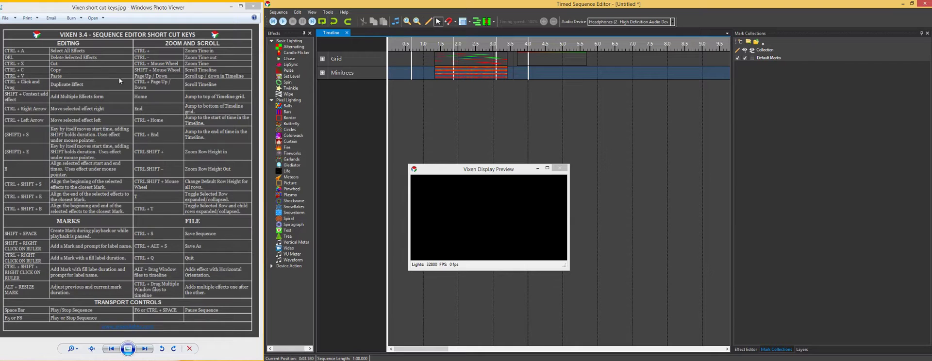
Duplicate the Grid row's Border effect onto the Minitrees row and delete the copy.
drag(563, 58, 579, 77)
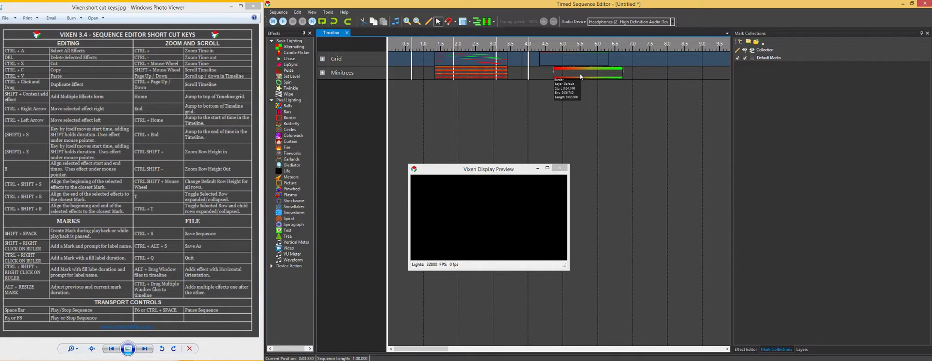
key(Delete)
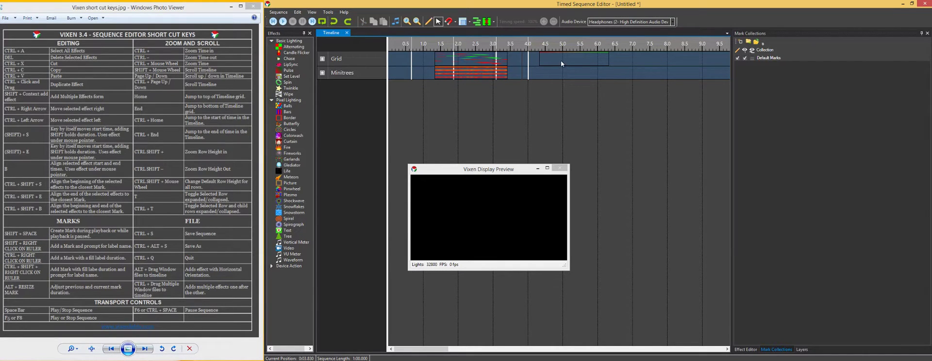
Duplicate the Grid row's Border effect onto the Minitrees row at the original's start time, discard the misaligned copy, and clear the selection.
drag(563, 58, 572, 74)
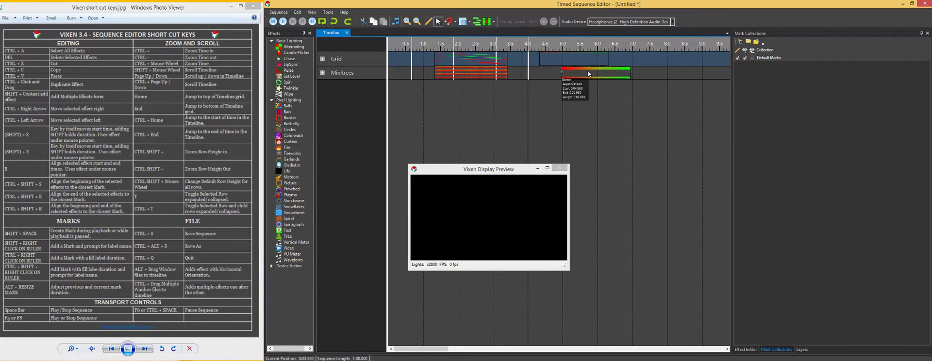
key(Delete)
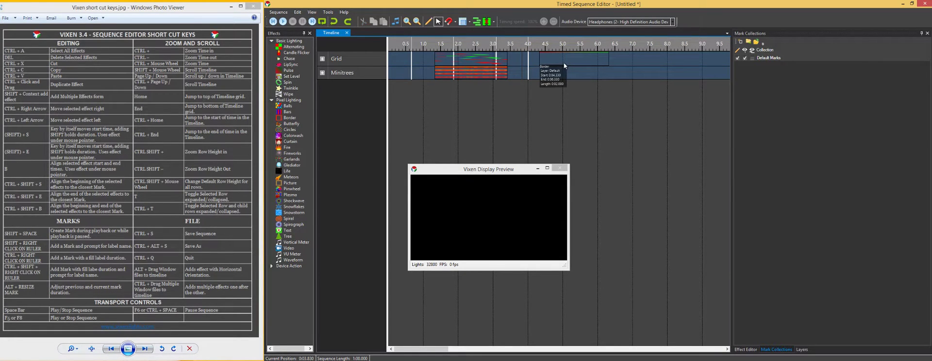
mouse_move(564, 63)
mouse_down()
mouse_move(578, 72)
mouse_move(551, 60)
mouse_move(578, 77)
mouse_move(552, 71)
mouse_up()
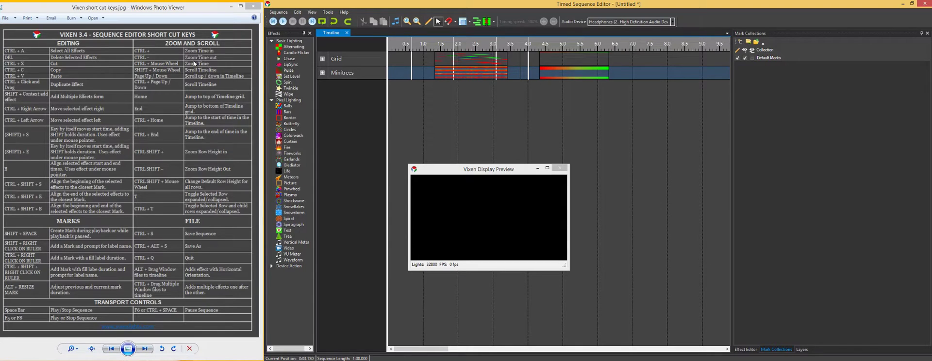
click(488, 69)
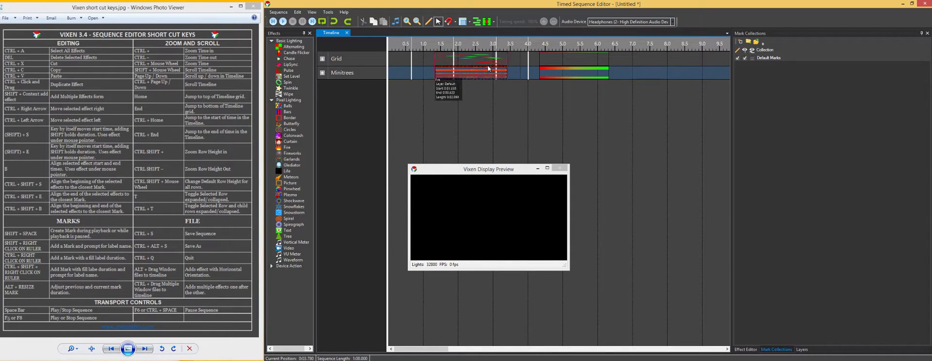
click(518, 64)
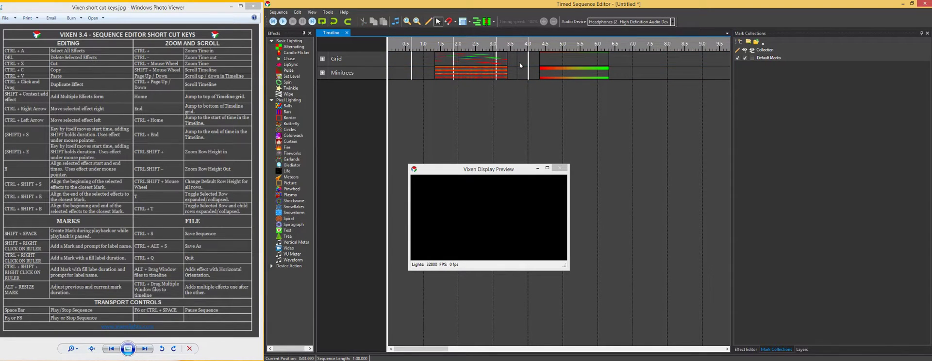
Zoom the timeline in and out around the pointer, and place the timeline cursor at about 5.47 s over the Border effects.
scroll(520, 62, up, 5)
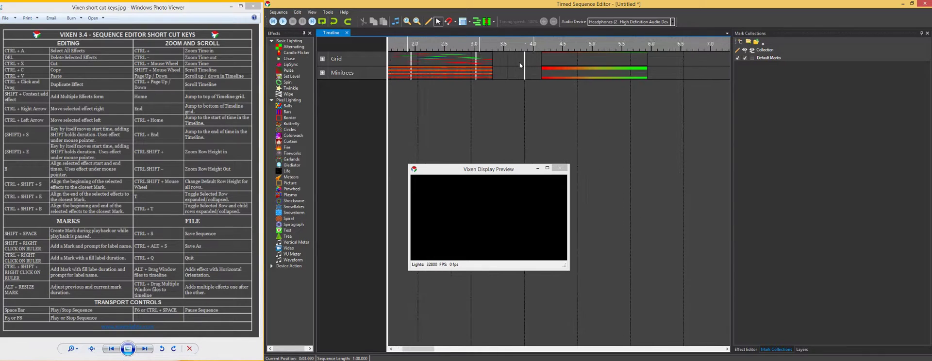
scroll(520, 62, down, 4)
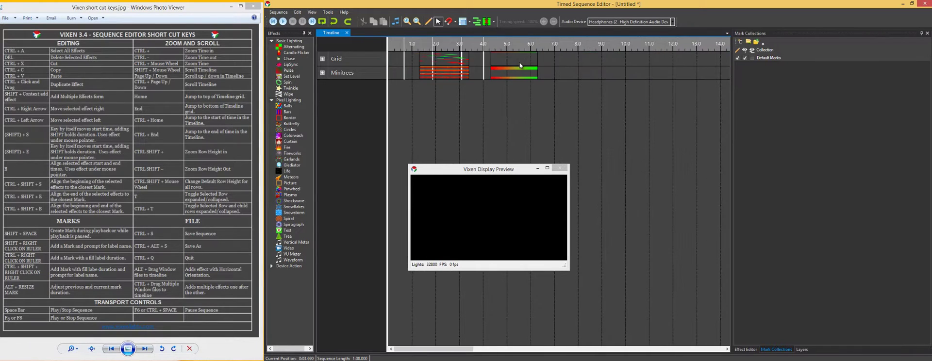
scroll(519, 62, up, 2)
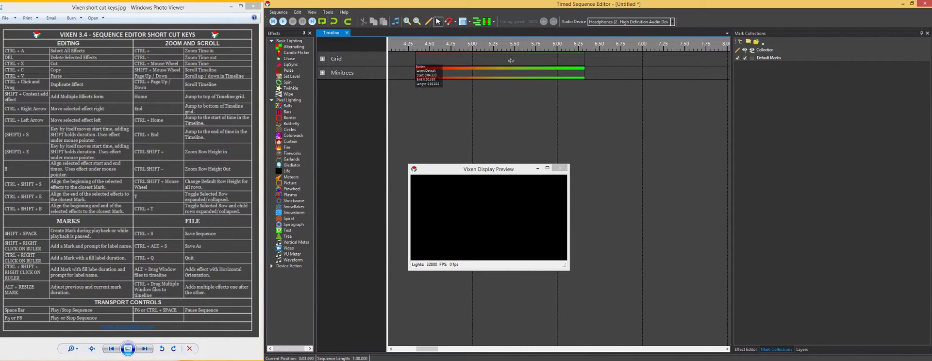
click(312, 12)
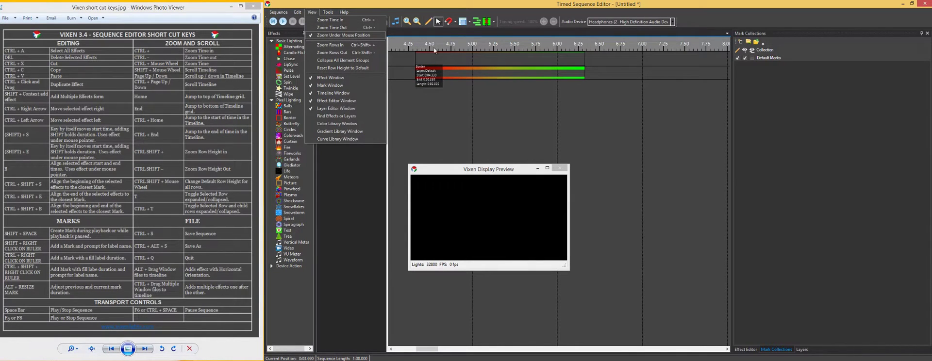
click(513, 48)
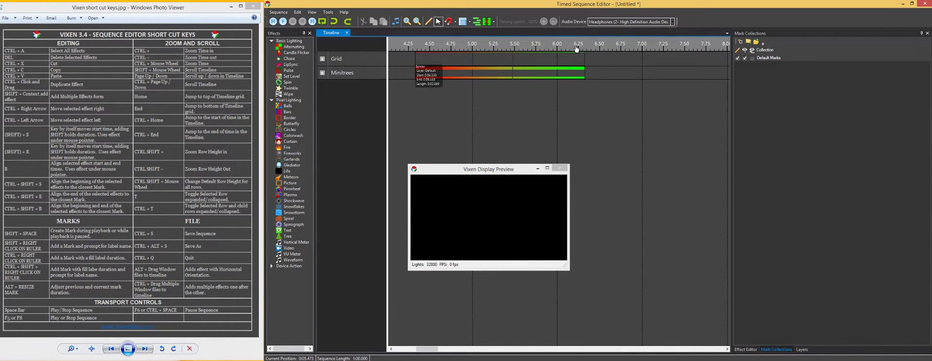
ctrl+scroll(585, 59, up, 5)
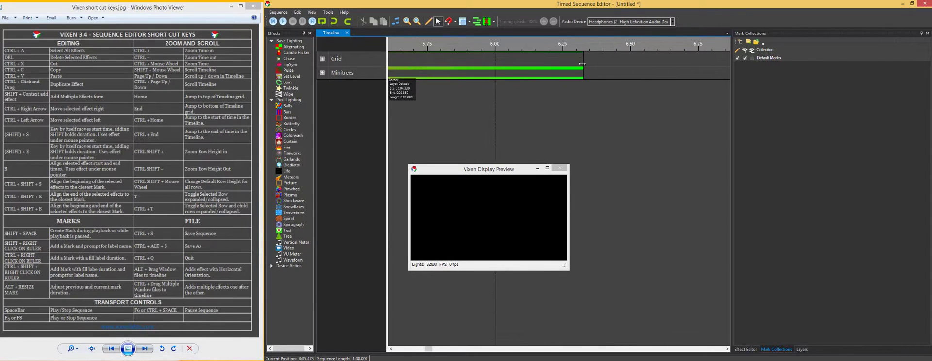
ctrl+scroll(582, 64, down, 5)
ctrl+scroll(582, 60, down, 3)
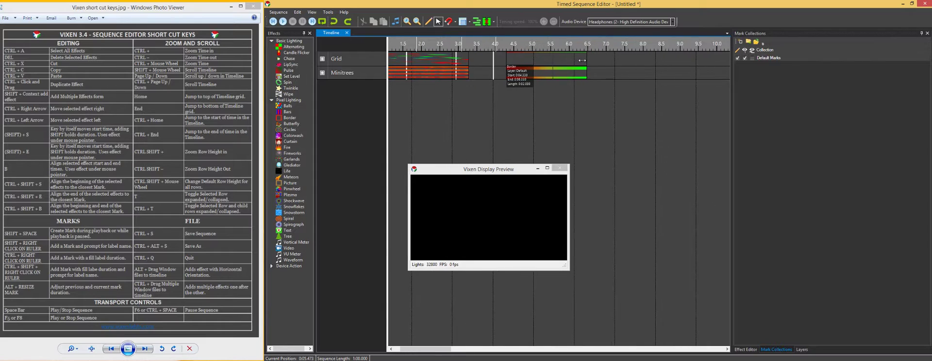
Turn off Zoom Under Mouse Position, try zooming the timeline in and out, and turn the option back on.
click(313, 12)
click(321, 38)
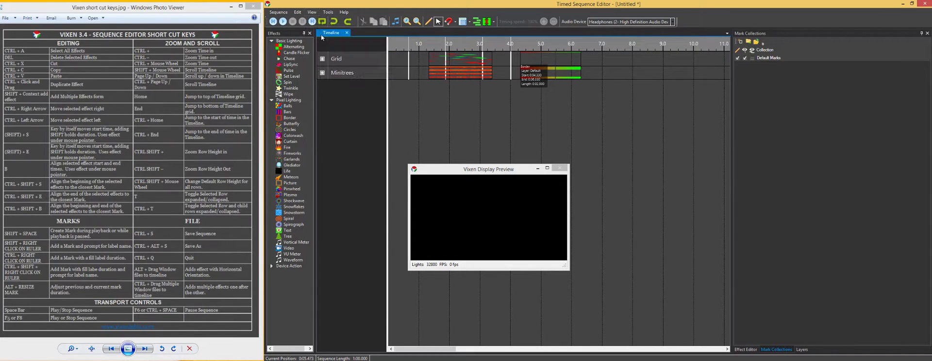
ctrl+scroll(520, 96, up, 3)
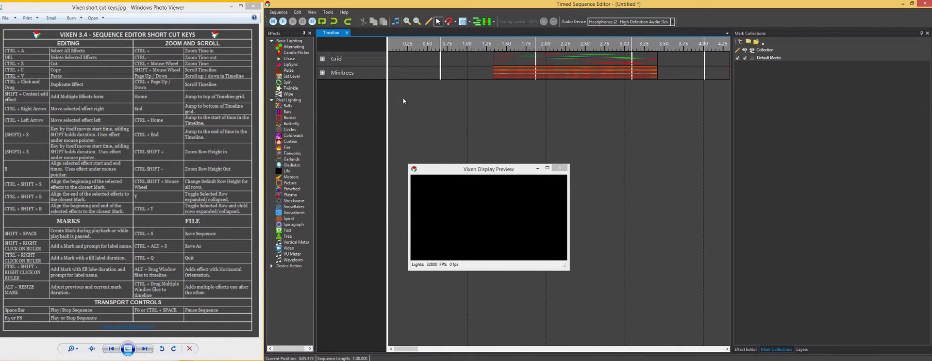
ctrl+scroll(491, 91, up, 2)
ctrl+scroll(492, 91, down, 4)
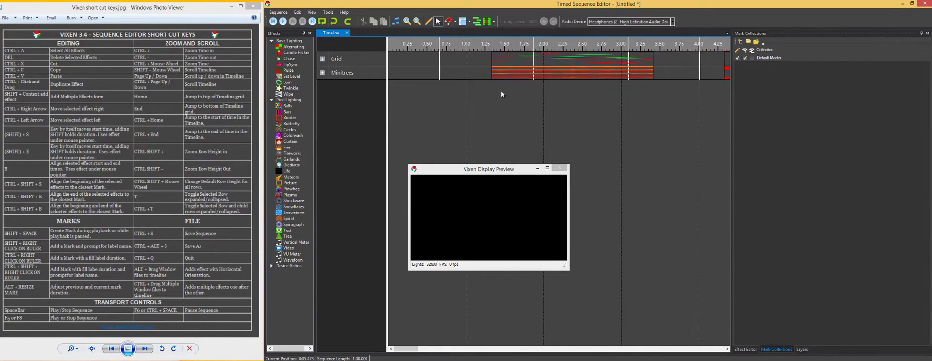
ctrl+scroll(492, 90, down, 2)
click(315, 12)
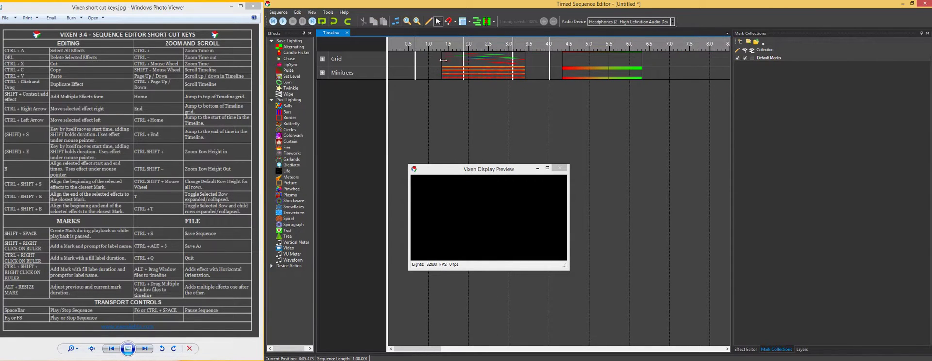
Examine the timeline at a wider time scale and look along it horizontally, returning to the start of the sequence.
ctrl+scroll(456, 63, down, 3)
ctrl+scroll(456, 64, down, 1)
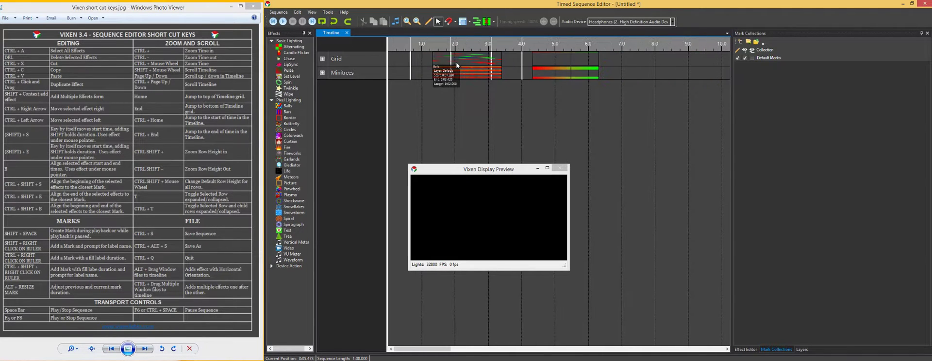
ctrl+scroll(456, 65, down, 1)
ctrl+scroll(457, 65, up, 1)
scroll(456, 64, right, 3)
scroll(456, 63, left, 2)
scroll(457, 64, right, 3)
scroll(456, 63, left, 4)
Expand the Grid group, look through its child rows, and collapse the group.
click(322, 59)
scroll(495, 75, down, 6)
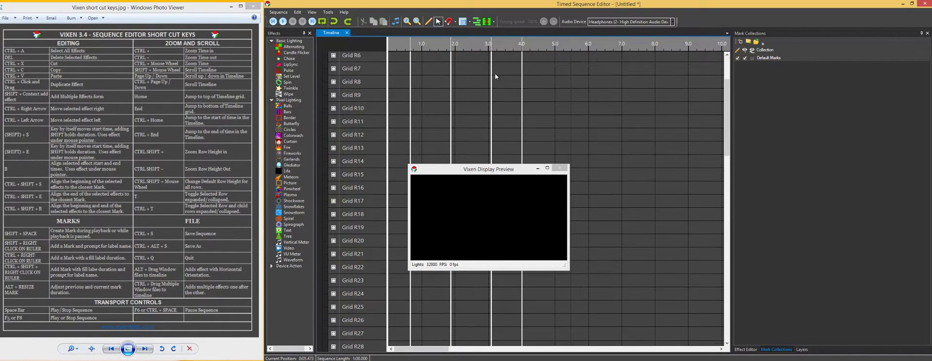
scroll(496, 75, up, 4)
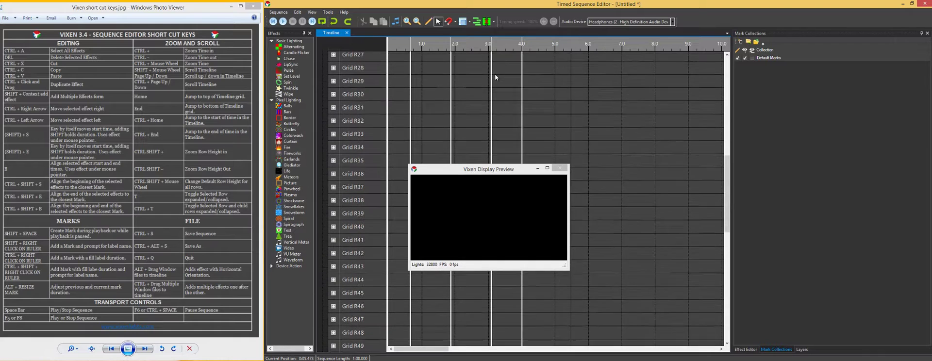
scroll(497, 75, up, 3)
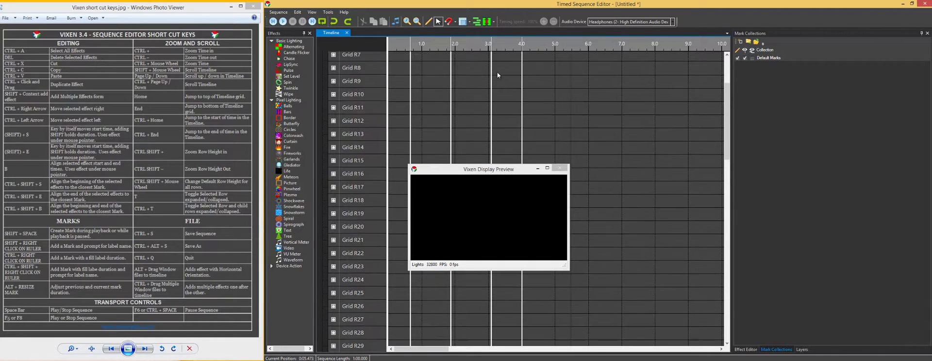
scroll(497, 75, up, 1)
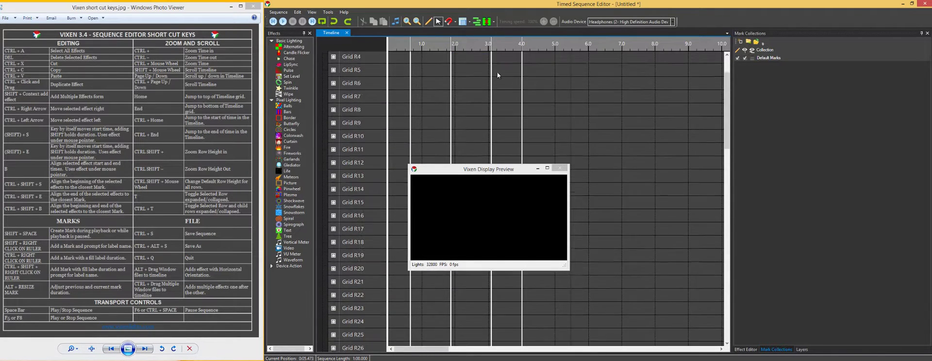
key(t)
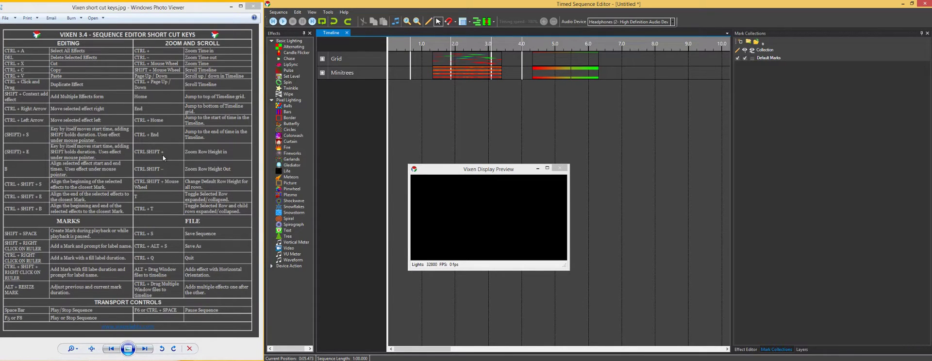
Select the Minitrees row and enlarge the height of all timeline rows.
click(368, 73)
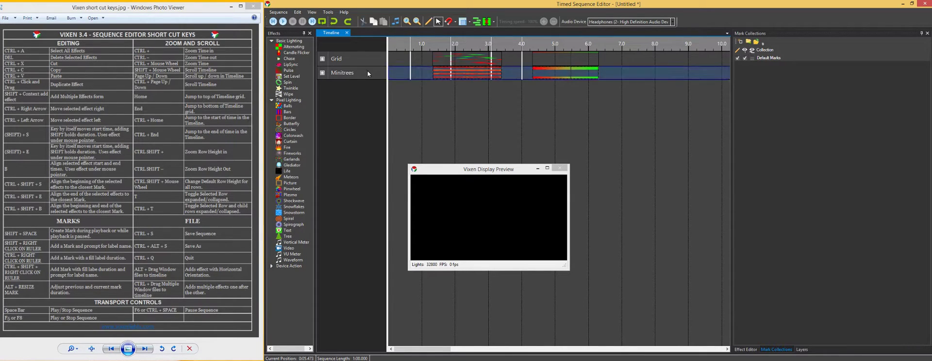
key(ctrl+shift+plus)
key(ctrl+shift+plus)
key(ctrl+shift+plus)
key(ctrl+shift+plus)
key(ctrl+shift+plus)
key(ctrl+shift+plus)
key(ctrl+shift+plus)
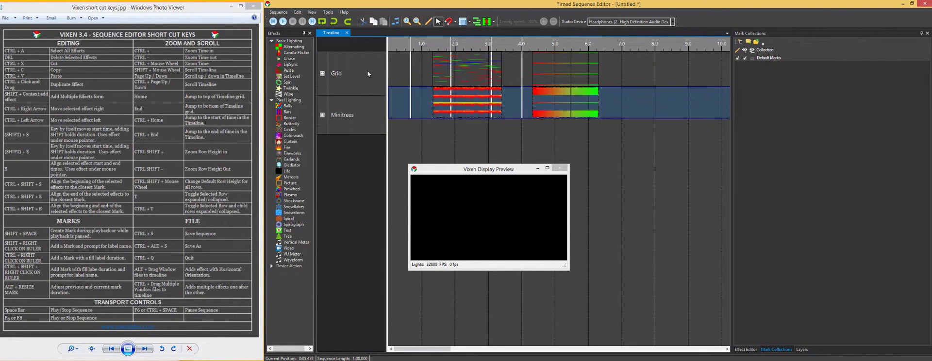
Try shrinking and enlarging all timeline row heights repeatedly.
key(ctrl+shift+minus)
key(ctrl+shift+minus)
key(ctrl+shift+minus)
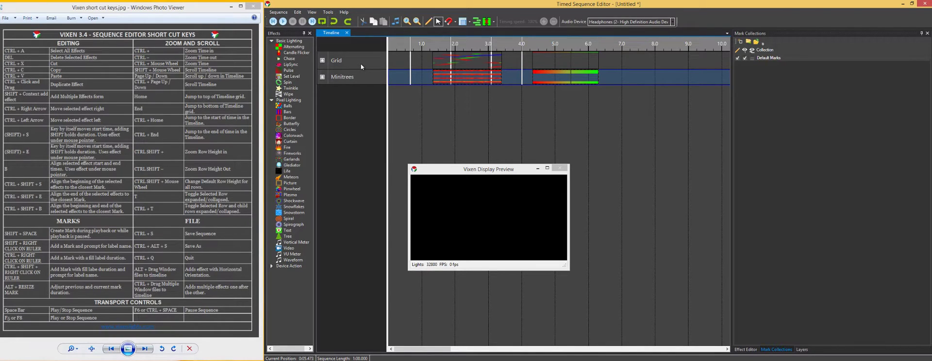
key(ctrl+shift+minus)
key(ctrl+shift+minus)
key(ctrl+shift+minus)
key(ctrl+shift+plus)
key(ctrl+shift+plus)
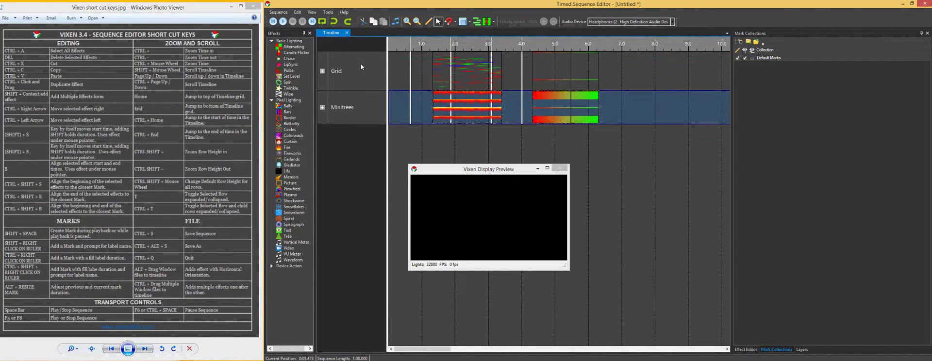
key(ctrl+shift+minus)
key(ctrl+shift+plus)
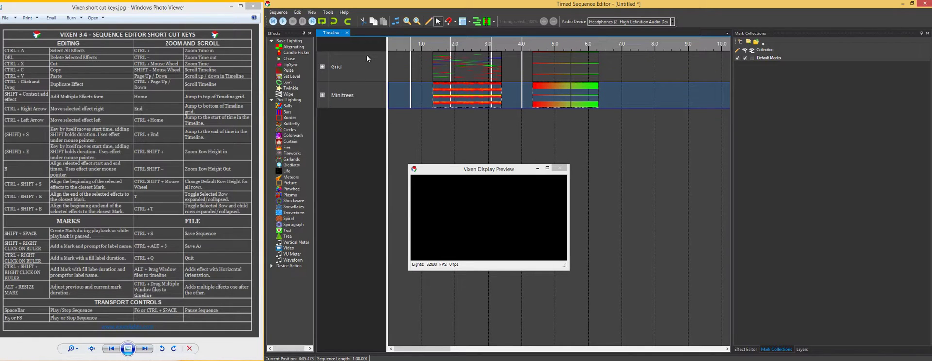
Make the Grid row shorter and the Minitrees row taller individually, and scale both row heights up and down together.
drag(350, 81, 352, 63)
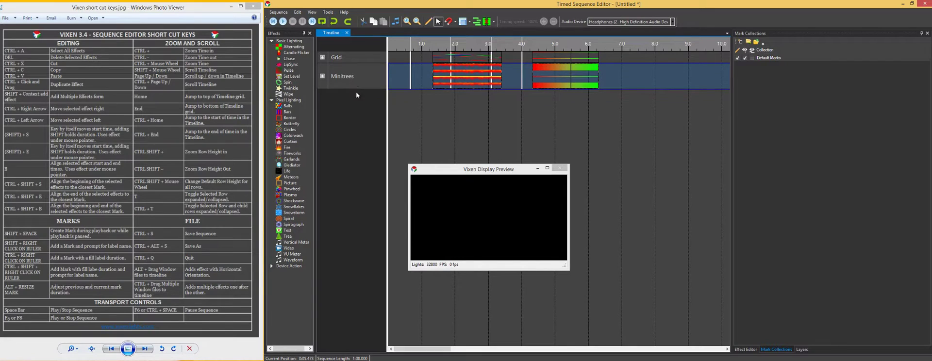
drag(357, 89, 357, 102)
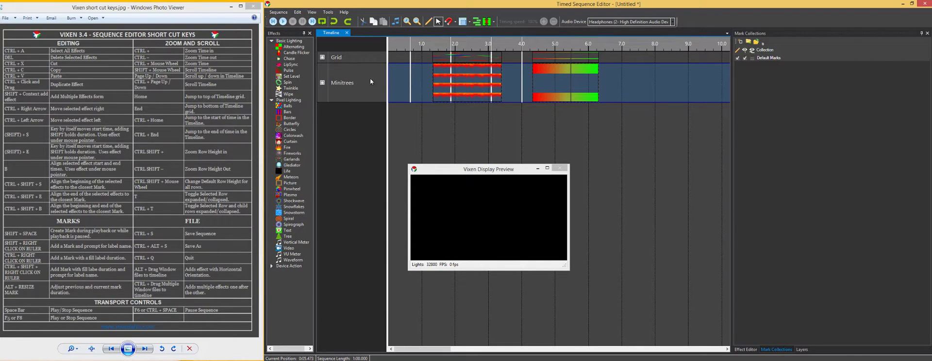
key(ctrl+shift+plus)
key(ctrl+shift+plus)
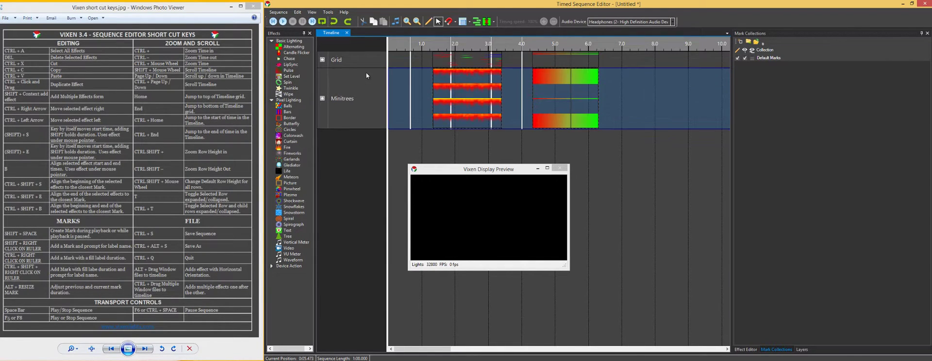
key(ctrl+shift+minus)
key(ctrl+shift+minus)
key(ctrl+shift+plus)
key(ctrl+shift+plus)
key(ctrl+shift+plus)
key(ctrl+shift+plus)
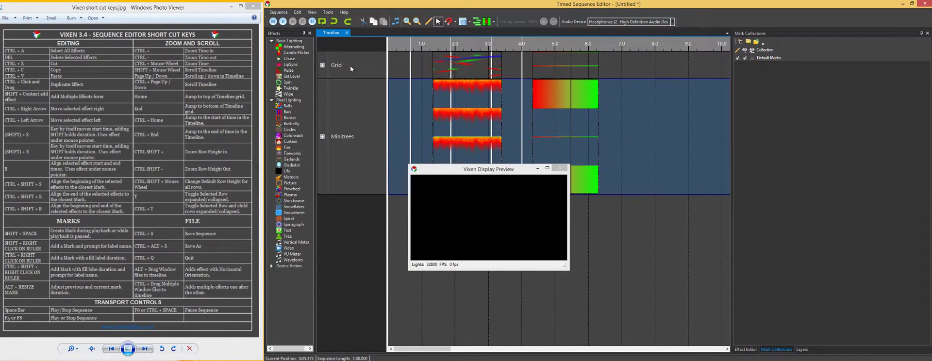
key(ctrl+shift+minus)
key(ctrl+shift+minus)
key(ctrl+shift+minus)
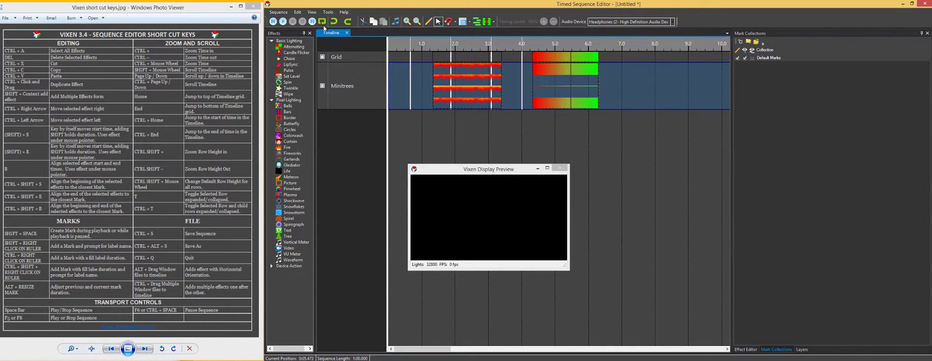
Reset the timeline row heights to their default.
click(329, 12)
click(312, 12)
click(312, 12)
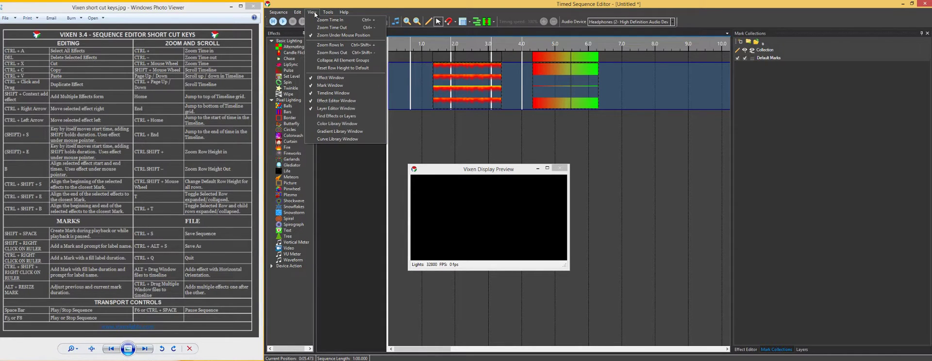
click(360, 68)
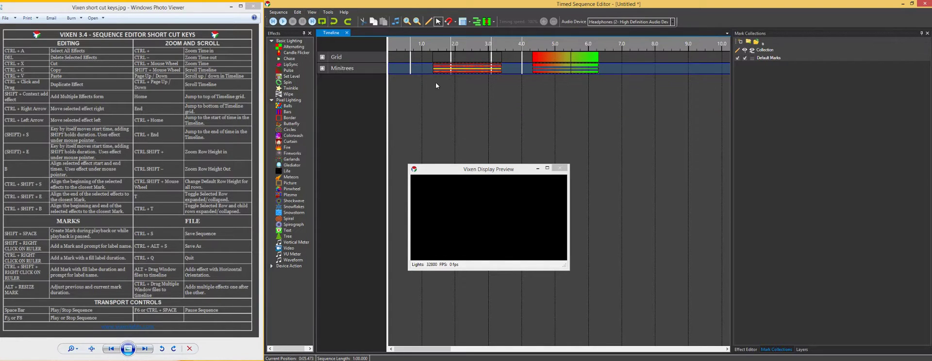
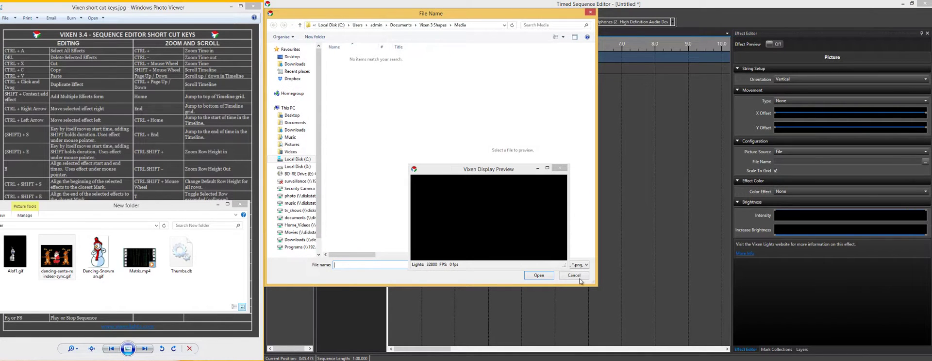
Cancel the picture file selection and delete the selected Picture effect from the Grid row.
click(573, 275)
key(Delete)
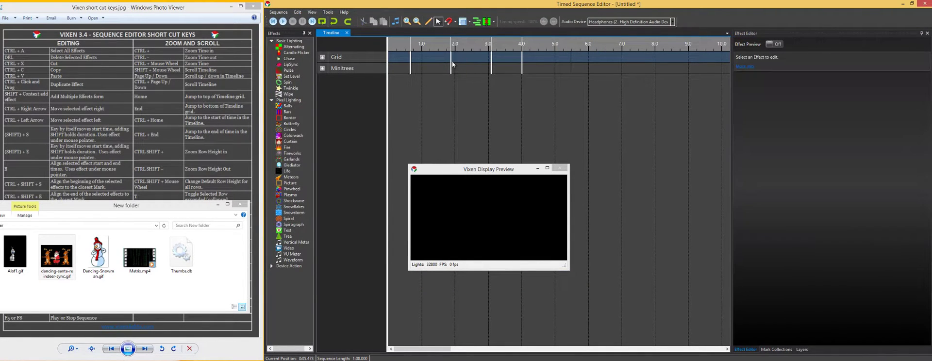
Add the folder's three GIF files and Matrix.mp4 to the Grid row together as consecutive effects, starting at about 0.5 s.
click(57, 269)
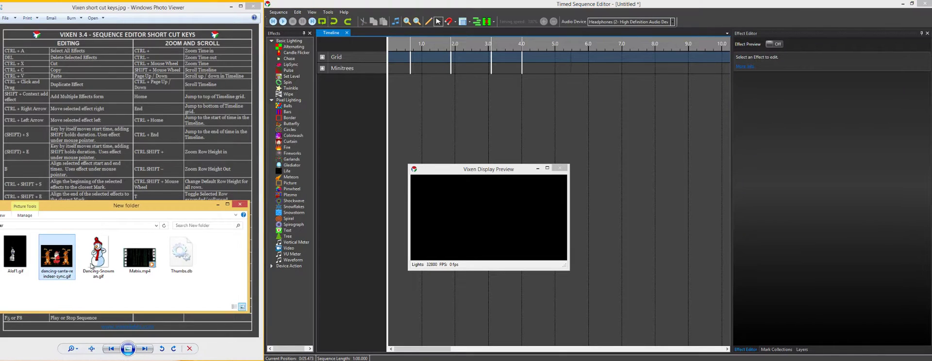
ctrl+click(105, 259)
key(shift+Home)
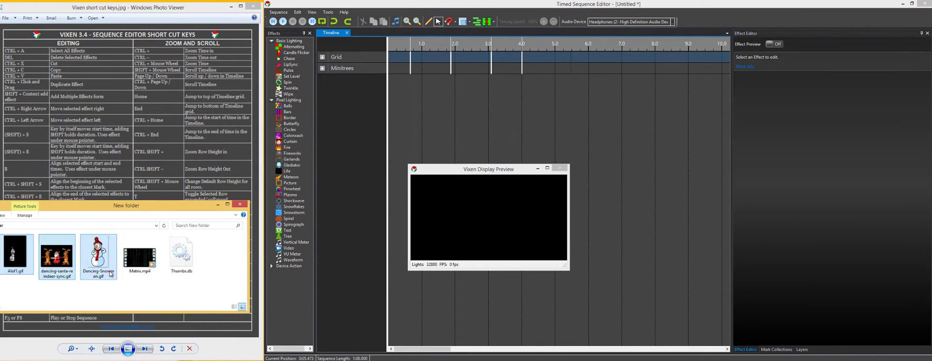
ctrl+click(144, 260)
drag(153, 247, 409, 80)
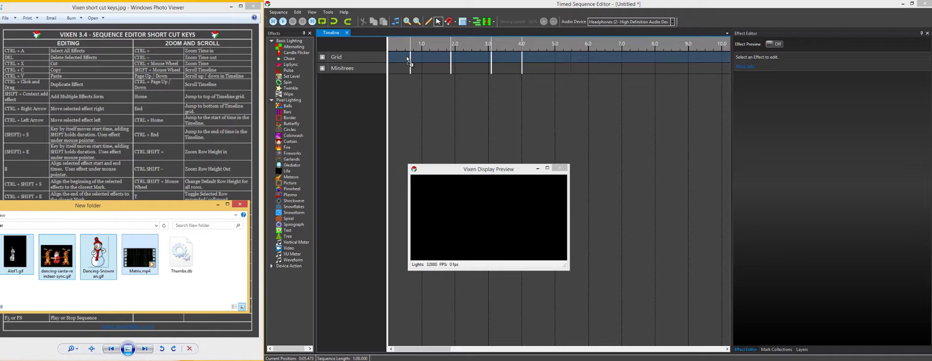
drag(406, 57, 404, 57)
drag(406, 59, 406, 59)
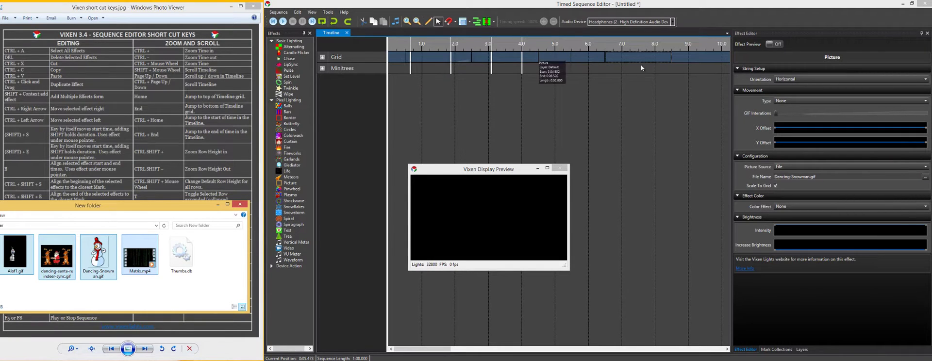
Select the added effects on the Grid row one after another to examine their file settings.
click(436, 59)
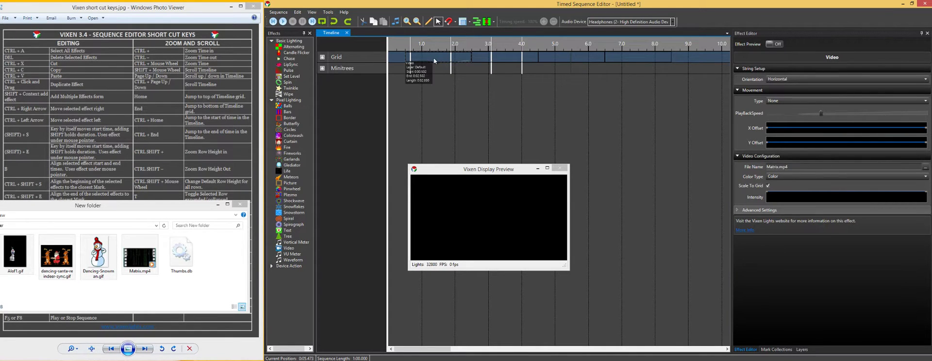
click(486, 57)
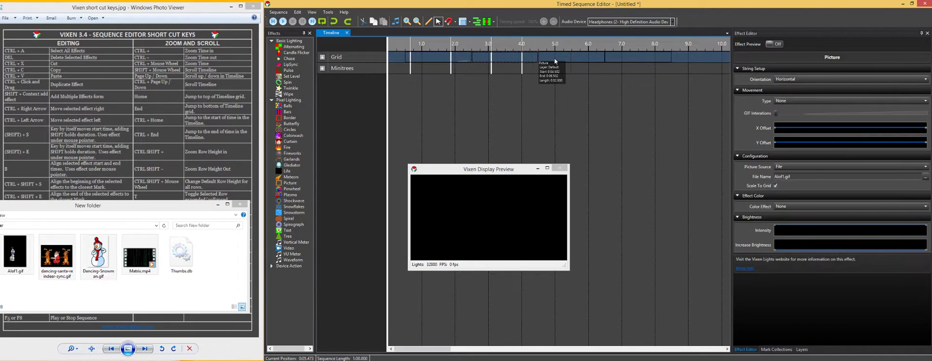
click(611, 58)
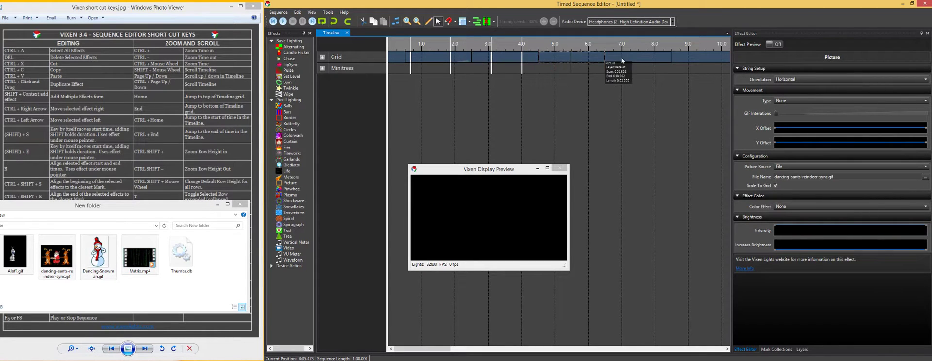
Play the sequence from about 0.3 s to preview the added media effects, stop it, and bring the shortcut sheet to the front.
click(399, 47)
key(F5)
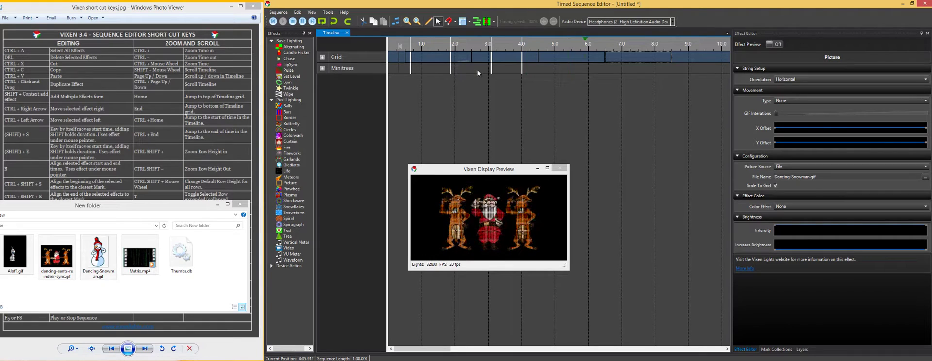
key(F5)
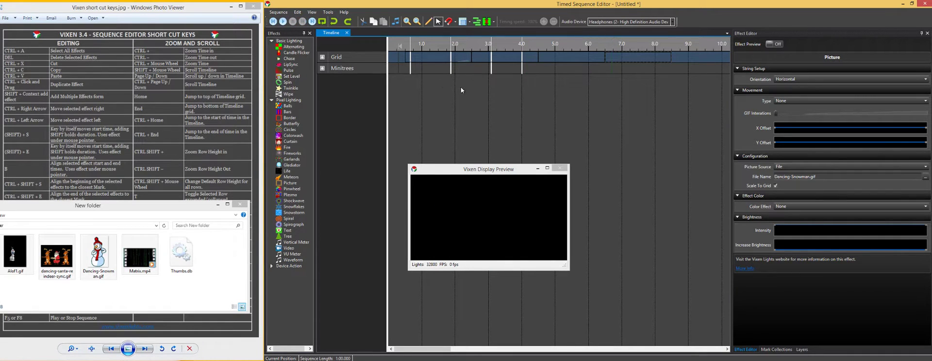
click(572, 70)
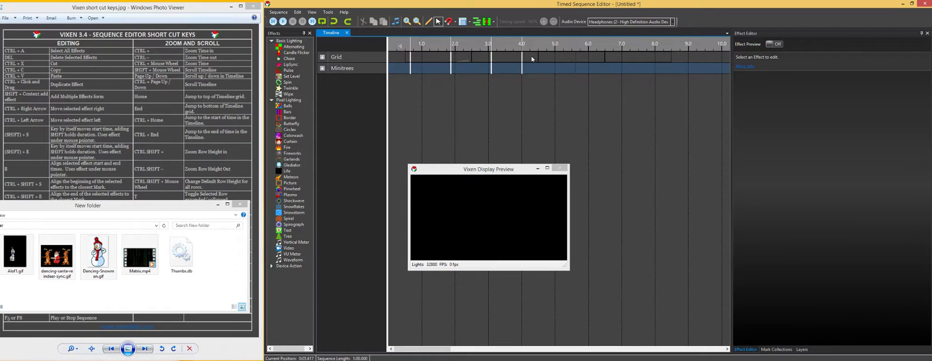
click(531, 59)
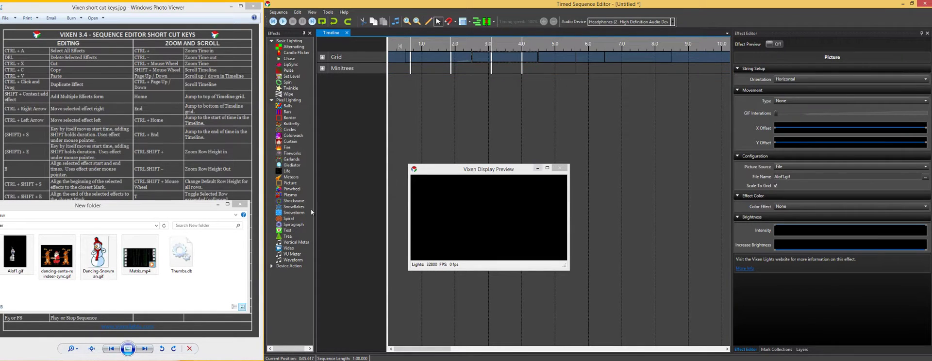
click(136, 209)
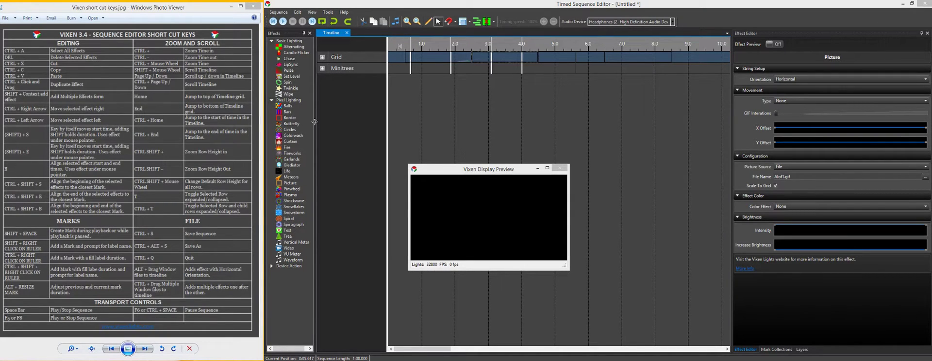
Undo adding the media effects to the Grid row.
key(ctrl+z)
key(ctrl+z)
key(ctrl+z)
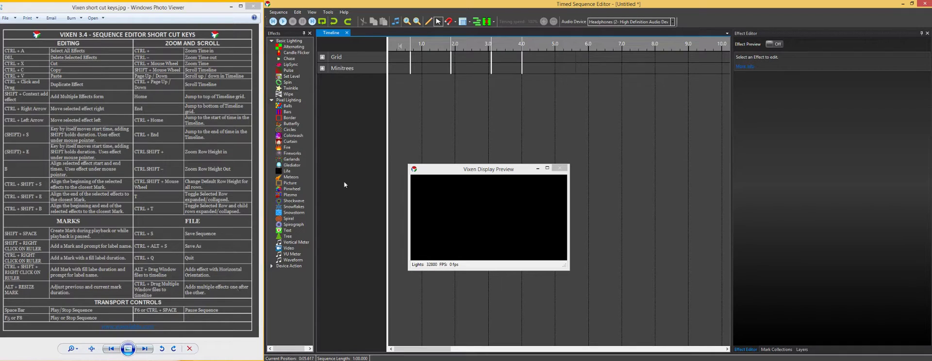
Play the sequence and add a series of marks during playback between about 2.8 s and 8 s, then stop playback.
click(401, 68)
key(space)
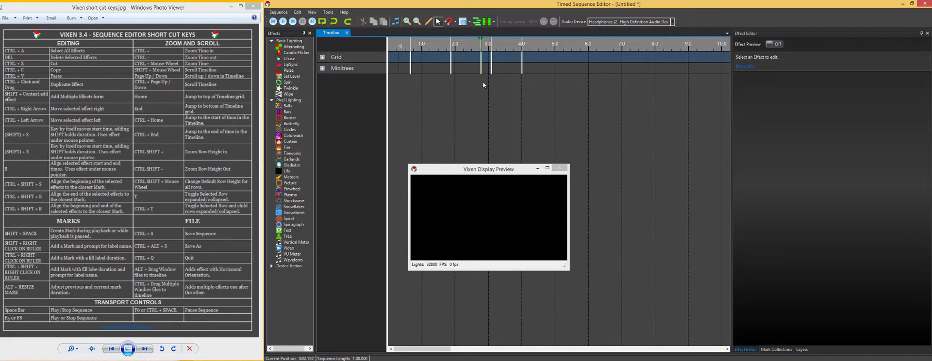
key(space)
key(space)
key(space)
key(shift+space)
key(shift+space)
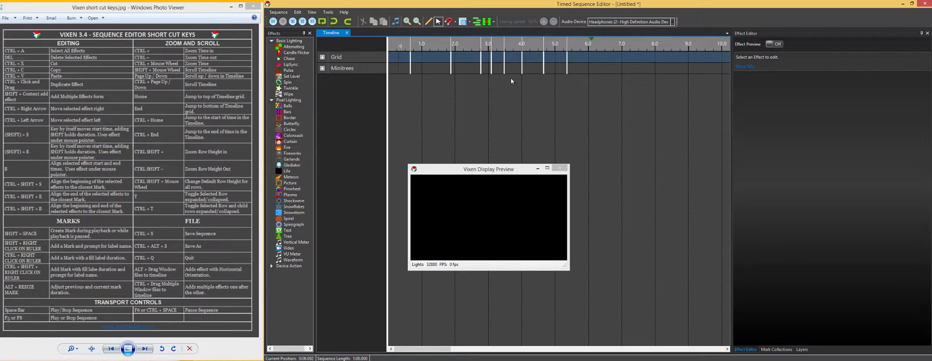
key(shift+space)
key(shift+space)
key(shift+space)
key(shift+space)
key(shift+space)
key(shift+space)
key(shift+space)
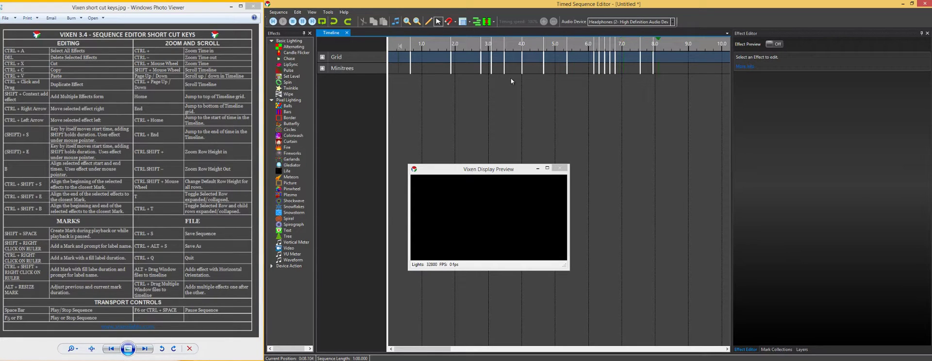
key(space)
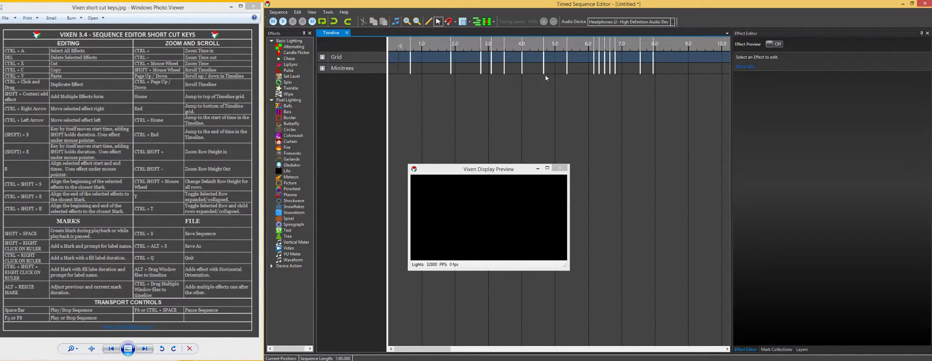
Move the mark near 6.2 s to about 5.9 s and display the Mark Collections.
drag(593, 48, 586, 48)
click(776, 350)
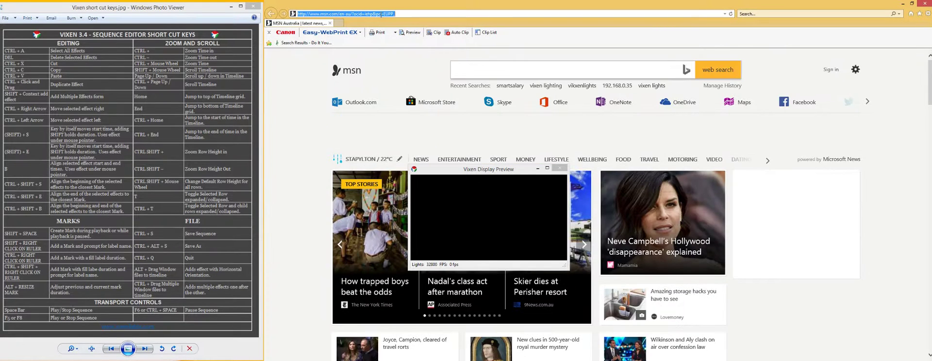
Open the YouTube home page in the web browser.
click(380, 14)
text(yo)
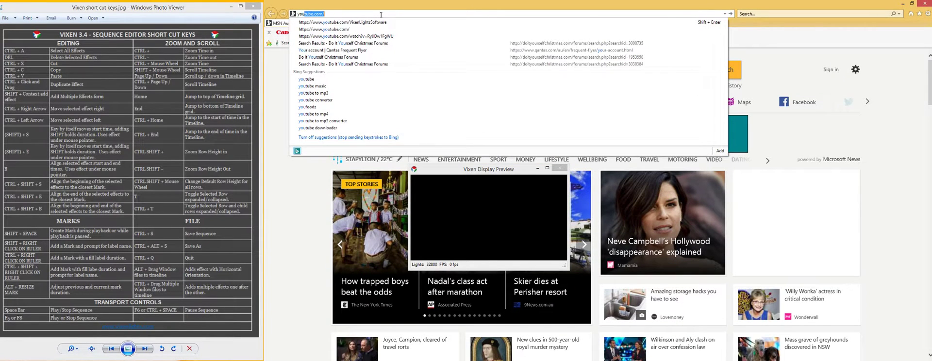
text(u)
key(Return)
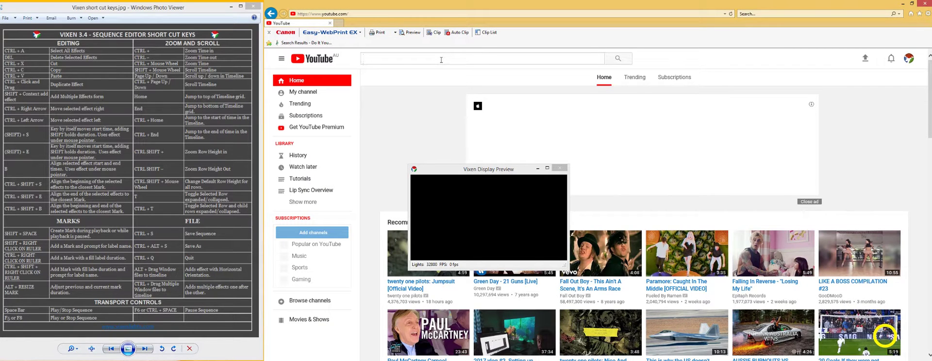
Search YouTube for "vixenlights software" and open the VixenLightsSoftware channel.
text(vixen)
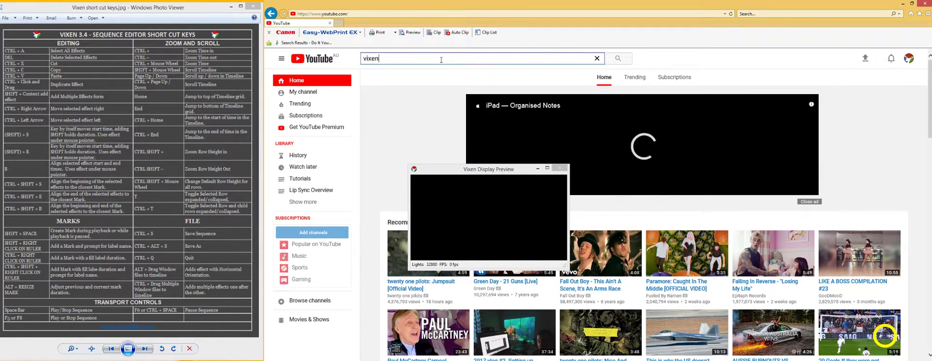
text(lights)
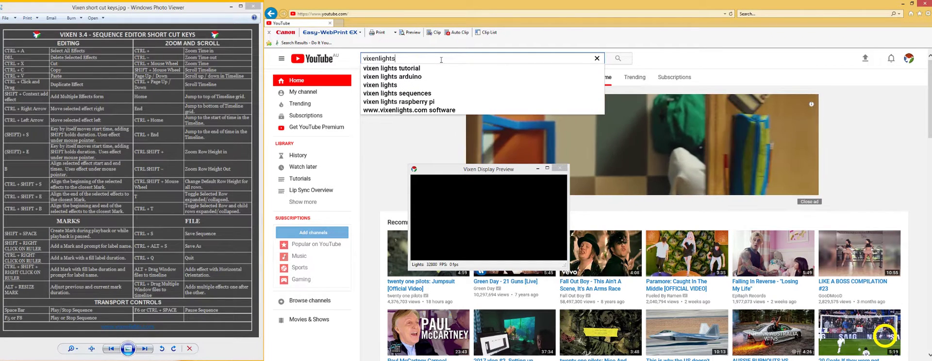
text( software)
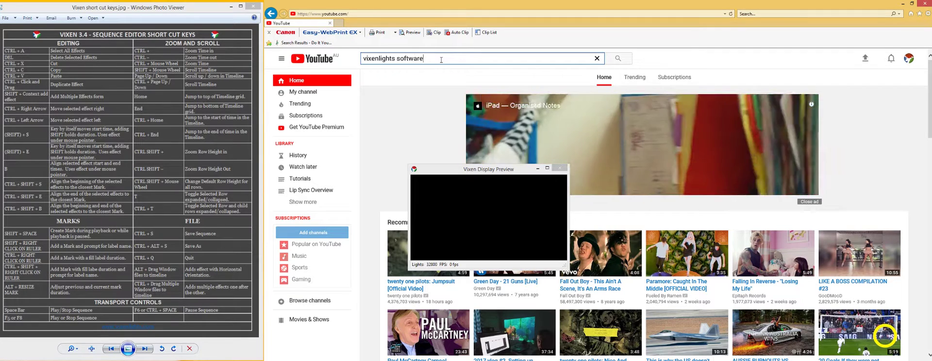
key(Return)
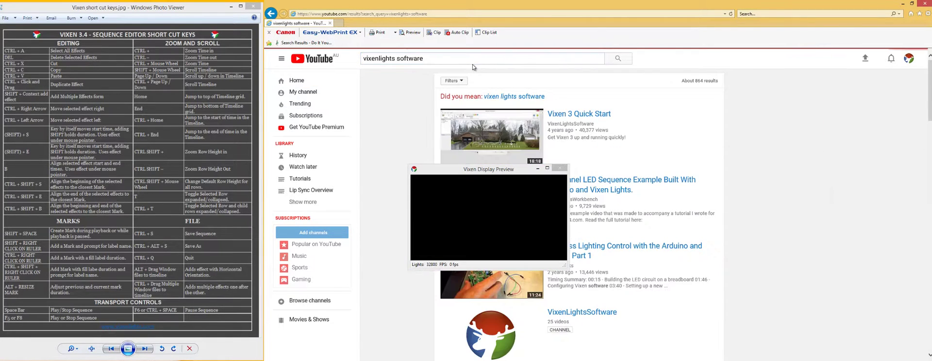
click(585, 314)
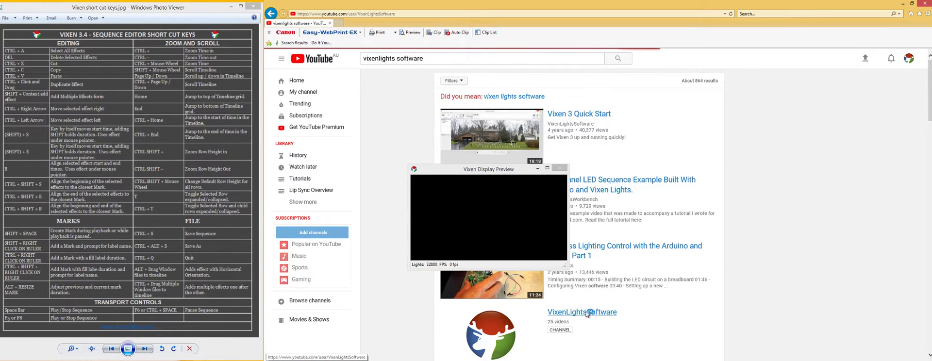
Move the Vixen Display Preview aside and look through the channel's recently uploaded videos.
drag(515, 171, 758, 92)
scroll(622, 282, down, 5)
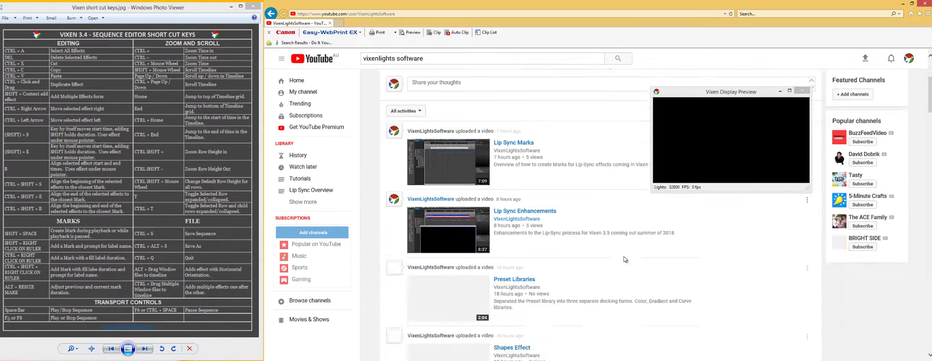
scroll(565, 236, down, 3)
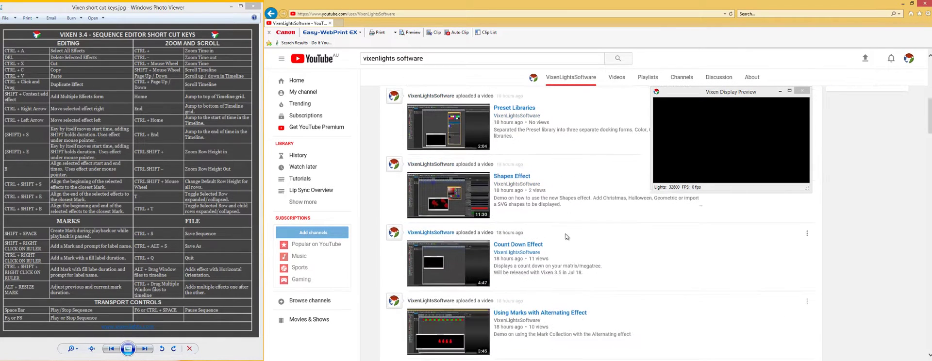
scroll(565, 237, up, 4)
scroll(566, 236, up, 1)
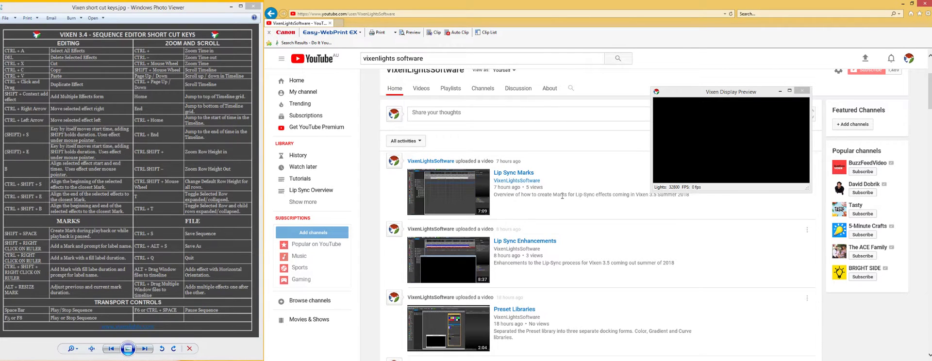
scroll(562, 196, down, 5)
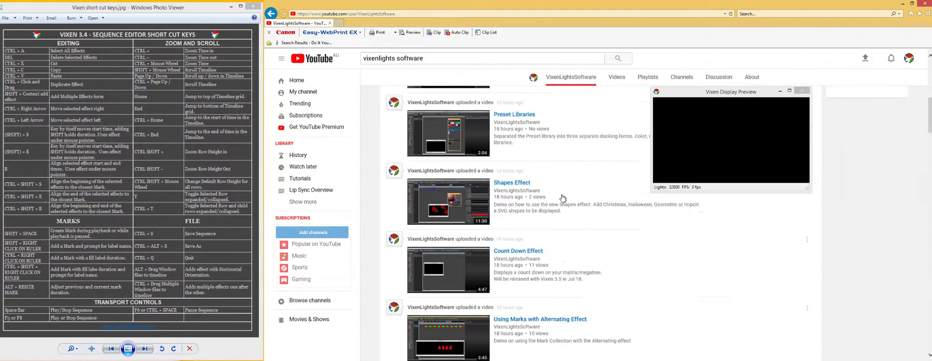
scroll(517, 257, down, 2)
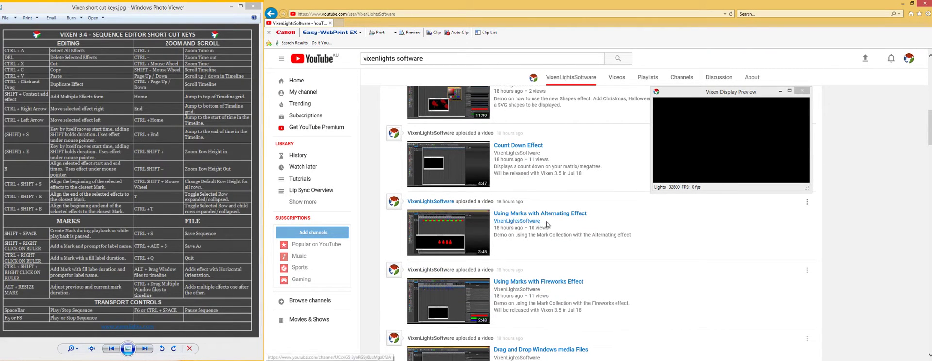
scroll(562, 195, down, 1)
scroll(562, 196, up, 6)
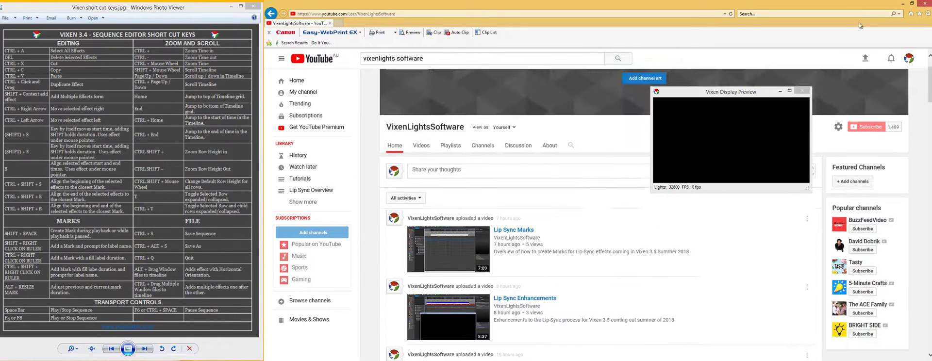
Close the browser and move the Vixen Display Preview back over the lower part of the timeline.
click(924, 3)
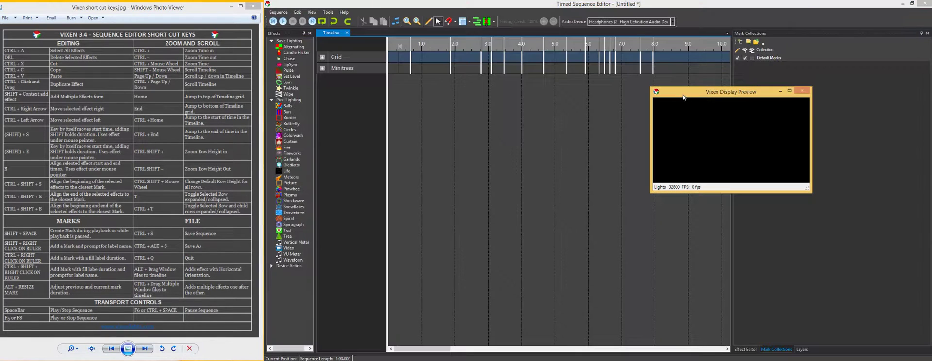
drag(683, 96, 471, 192)
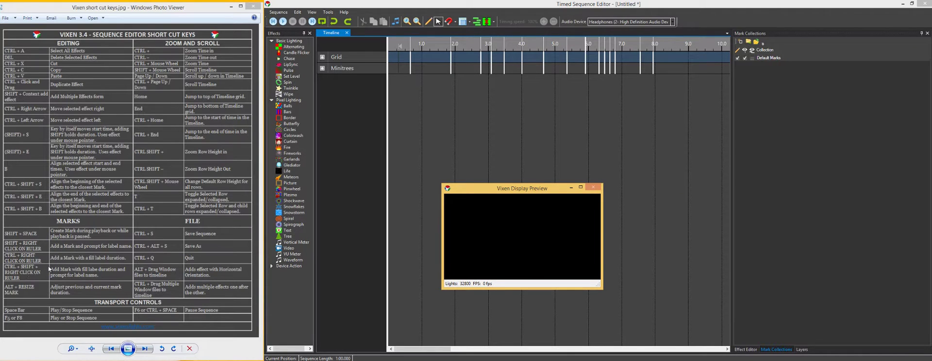
Show the mark bar of the Default Marks collection above the timeline rows.
click(753, 58)
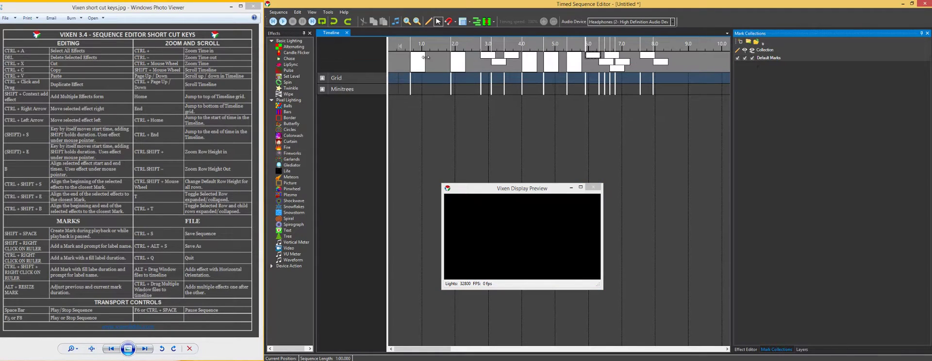
Lengthen the first mark in the mark bar to end at about 1.4 s and shift the Vixen Display Preview aside.
click(426, 57)
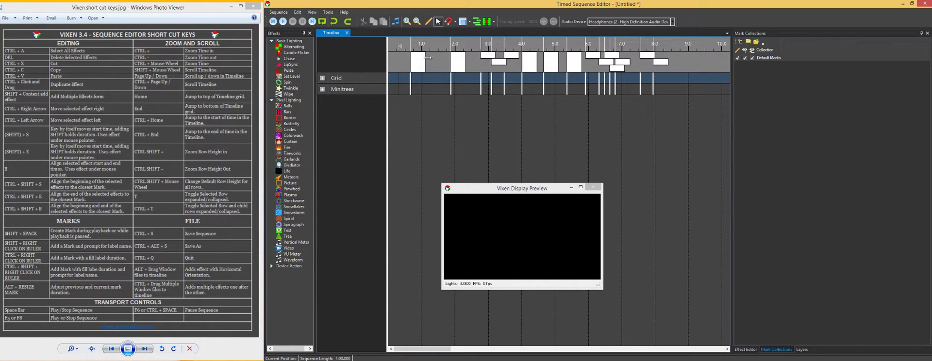
drag(427, 58, 435, 57)
drag(531, 184, 483, 194)
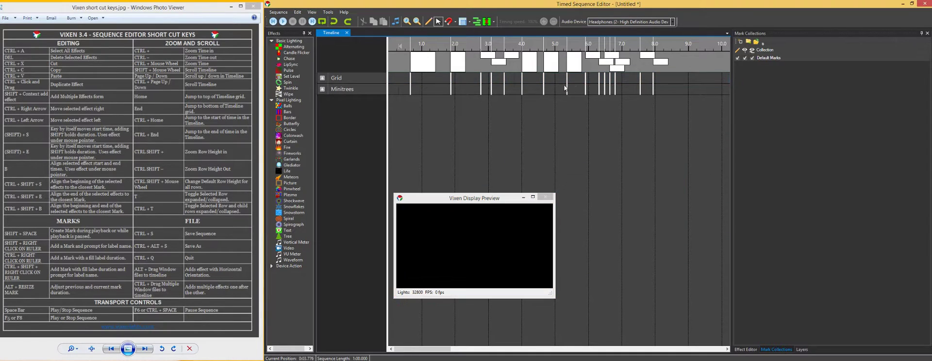
Hide the mark bar of the Default Marks collection above the timeline rows.
click(436, 81)
click(752, 58)
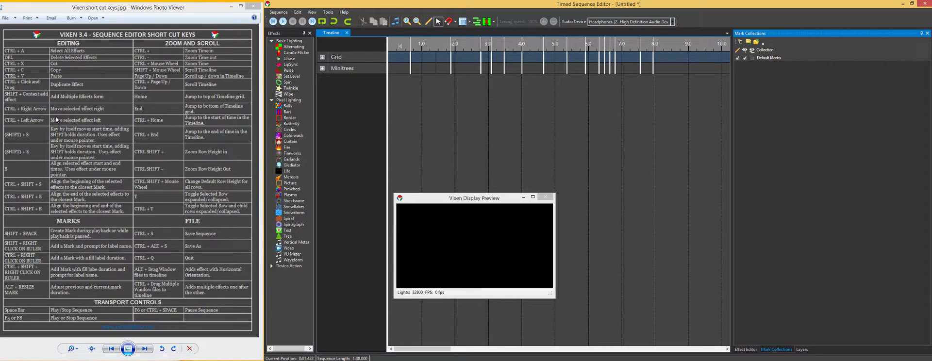
Add a single Colorwash effect to the Grid row at about 0.9 s and delete it again.
click(415, 59)
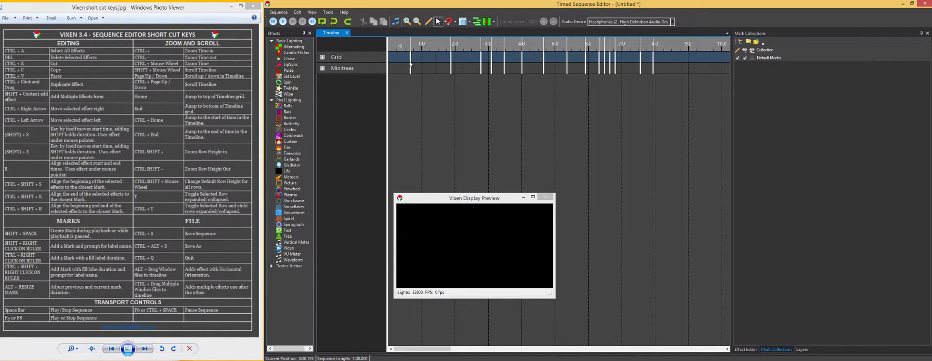
right_click(419, 57)
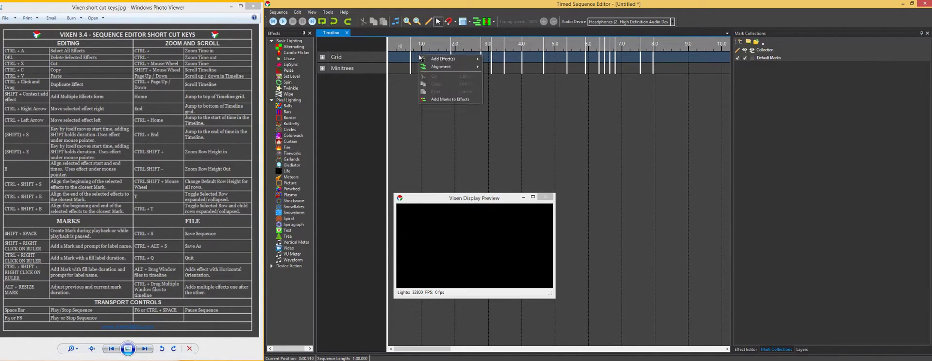
mouse_move(444, 59)
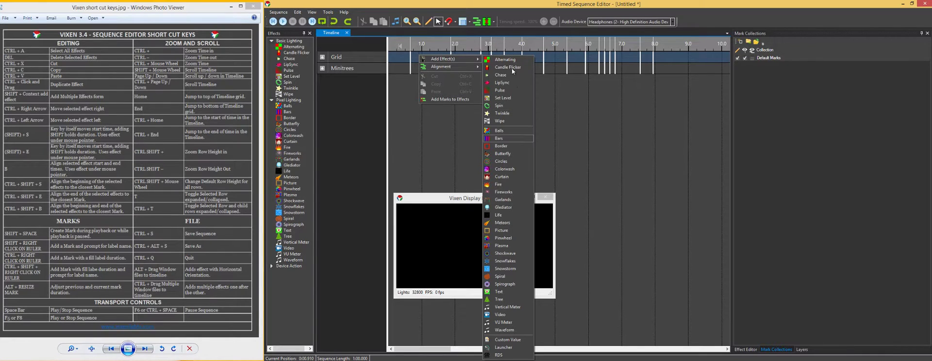
click(503, 169)
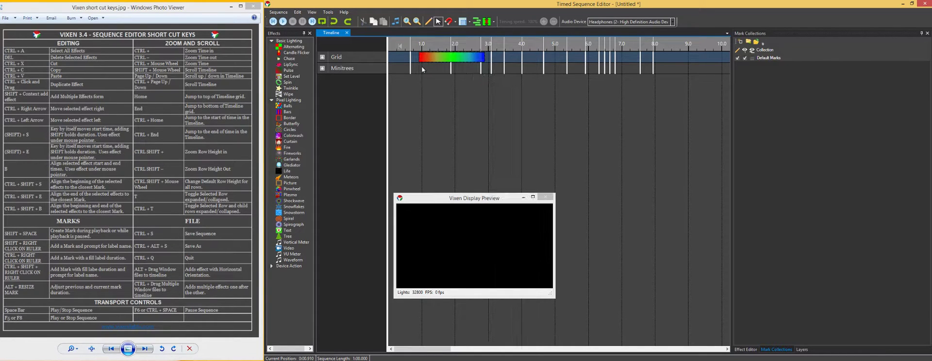
key(Delete)
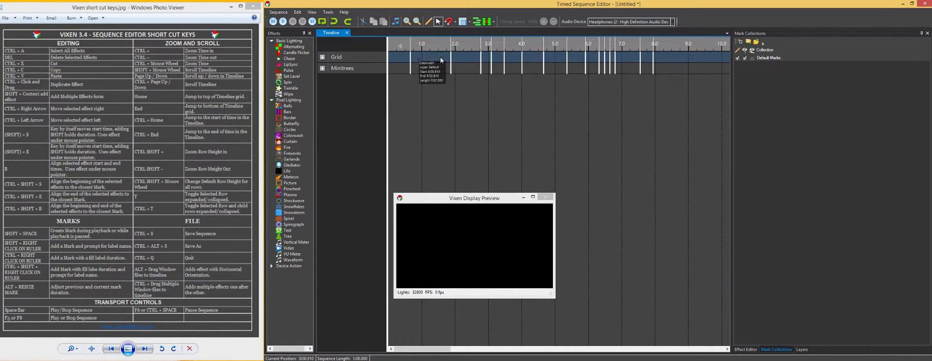
Open the form for adding multiple Alternating effects to the Grid row from about 0.4 s and move it clear of the preview.
right_click(403, 59)
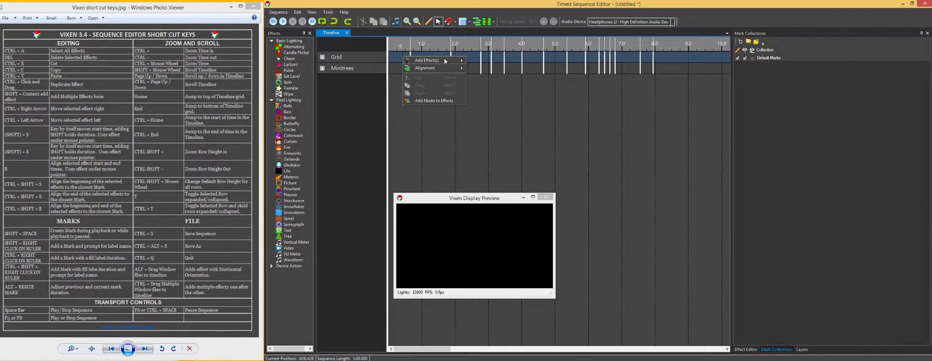
mouse_move(425, 60)
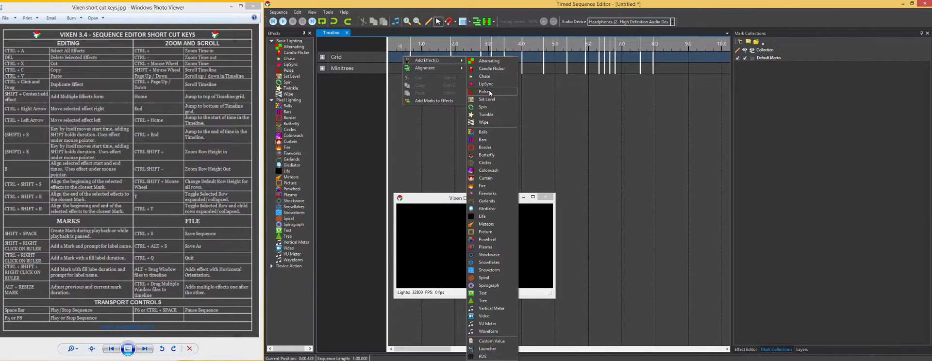
shift+click(491, 62)
mouse_move(585, 90)
mouse_down()
mouse_move(605, 92)
mouse_move(597, 85)
mouse_up()
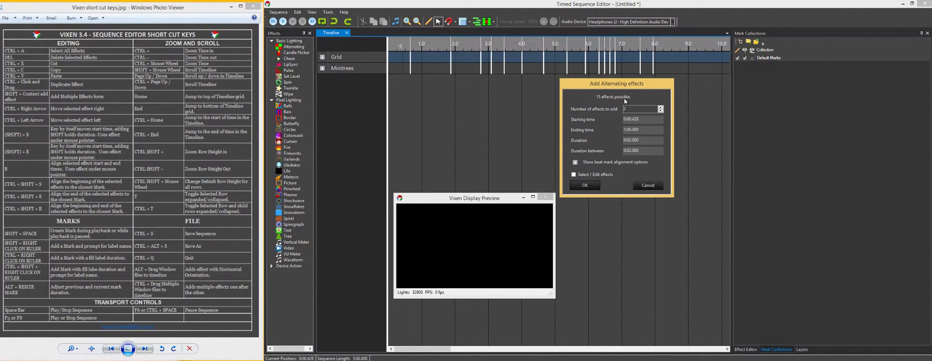
Add several Alternating effects aligned to the Default Marks beat marks, raising their number and filling the duration between marks.
click(576, 162)
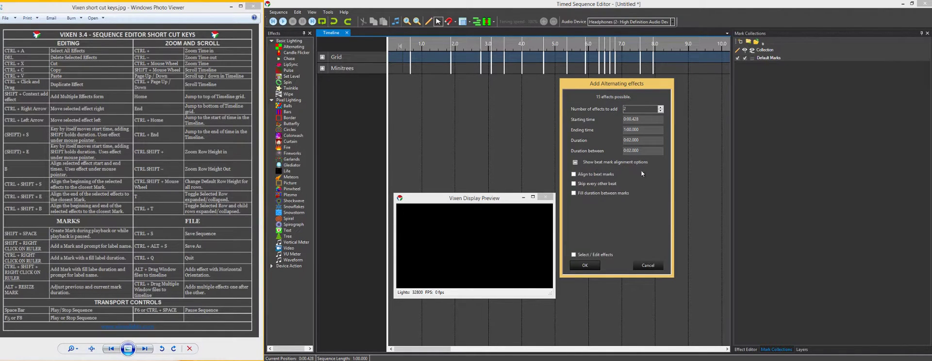
click(575, 175)
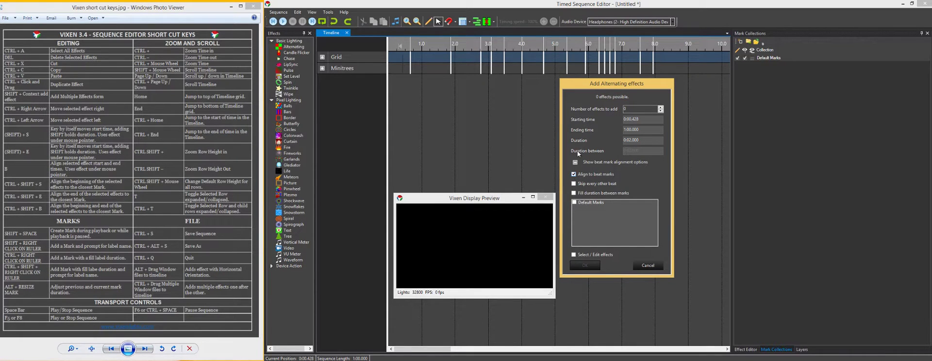
click(575, 202)
click(660, 108)
click(577, 193)
click(585, 265)
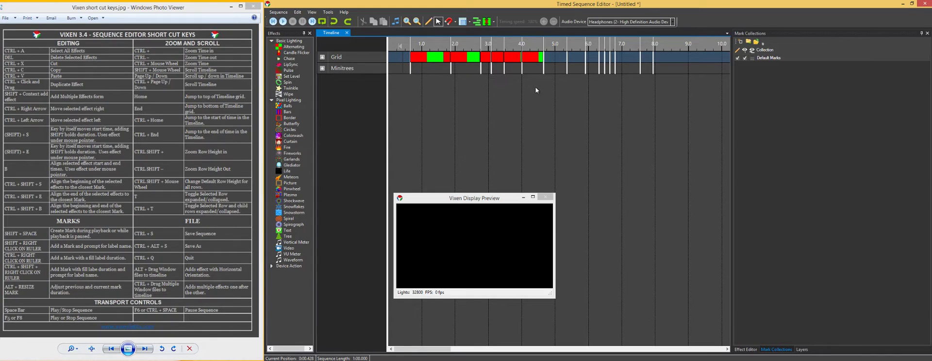
Select all effects in the sequence and delete them.
click(527, 69)
key(ctrl+a)
key(Delete)
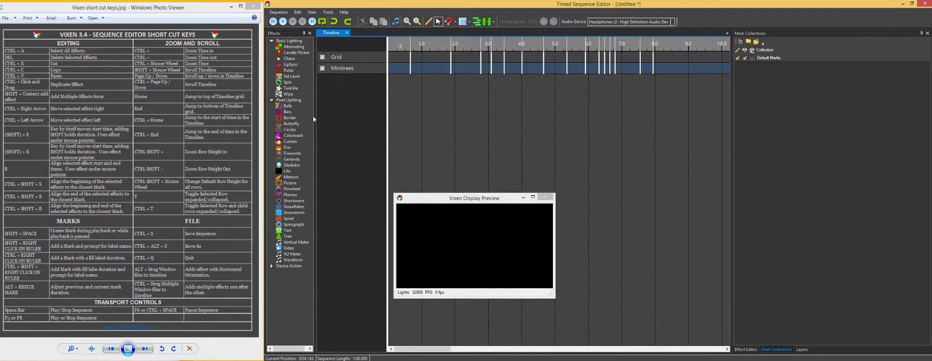